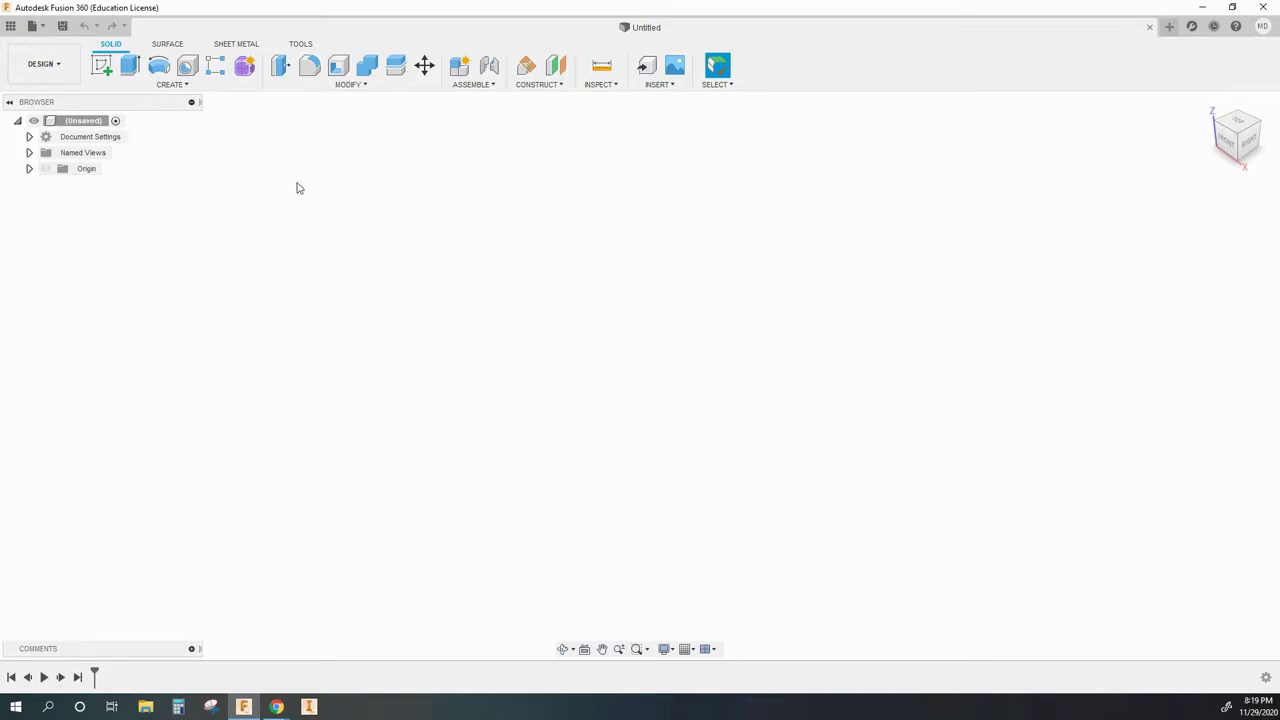
Start a new sketch on the horizontal XY origin plane.
{"action": "left_click", "coordinate": [101, 65]}
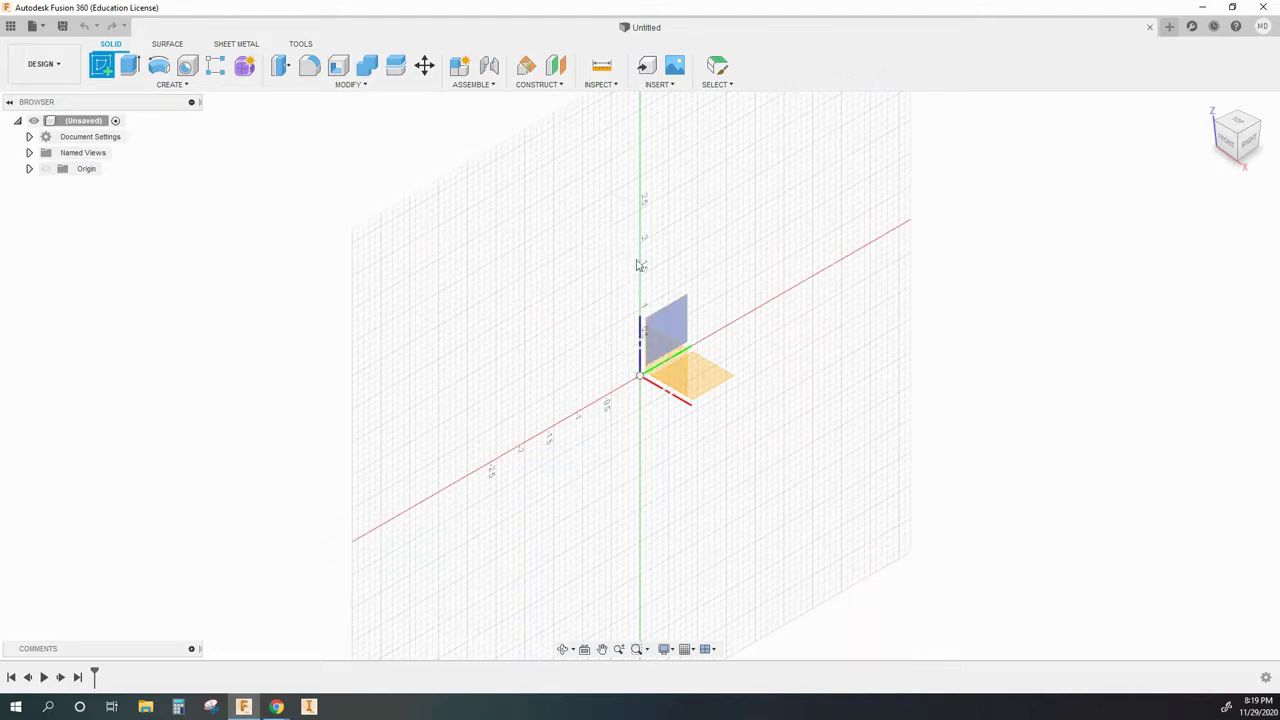
{"action": "left_click", "coordinate": [536, 86]}
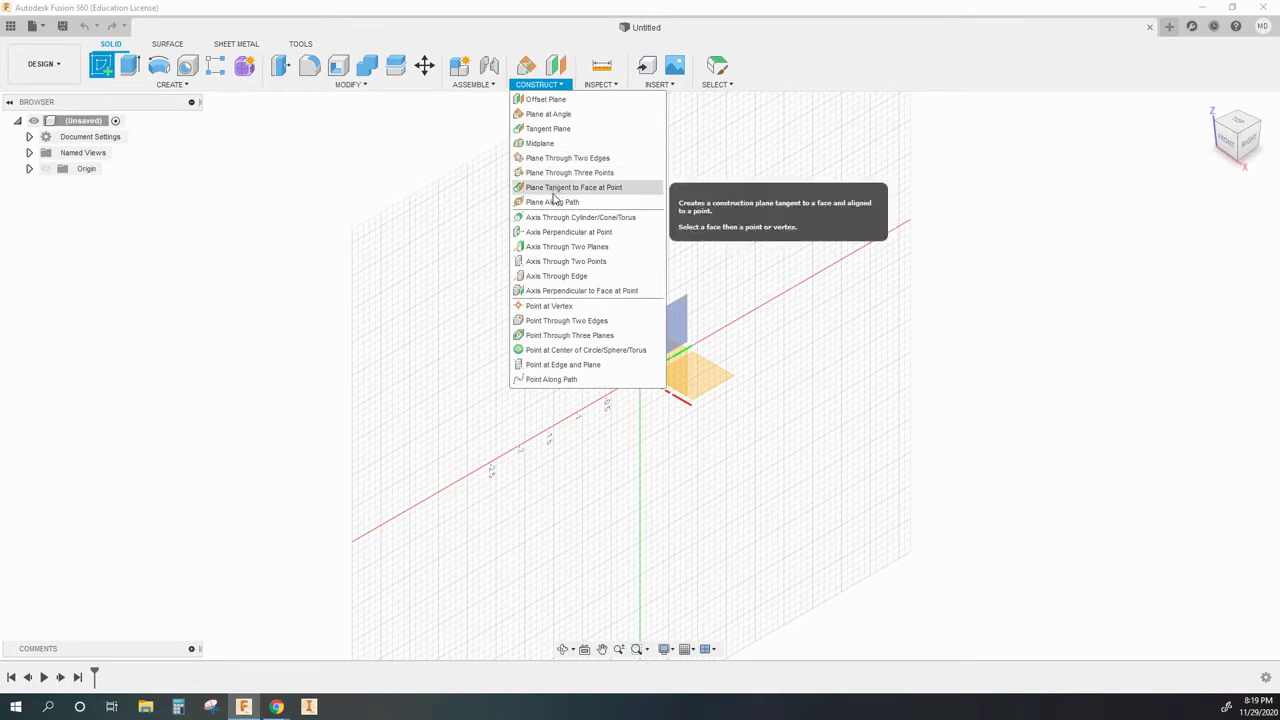
{"action": "left_click", "coordinate": [538, 86]}
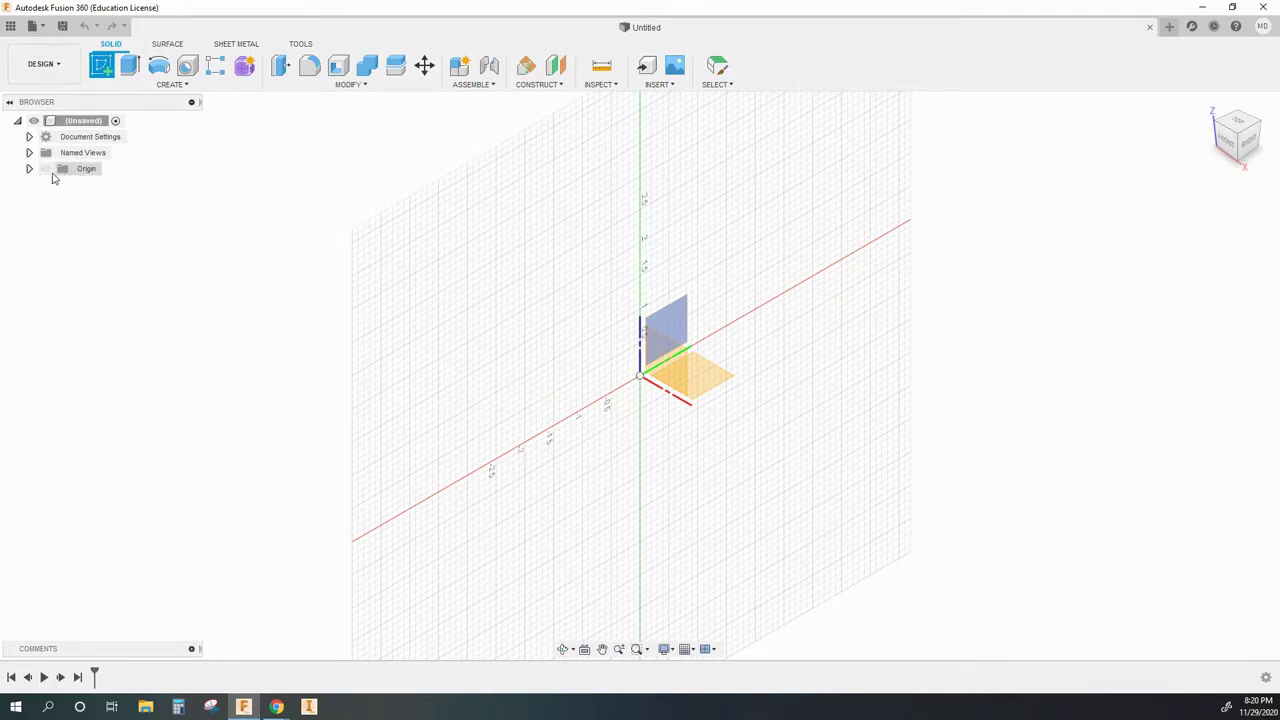
{"action": "left_click", "coordinate": [29, 169]}
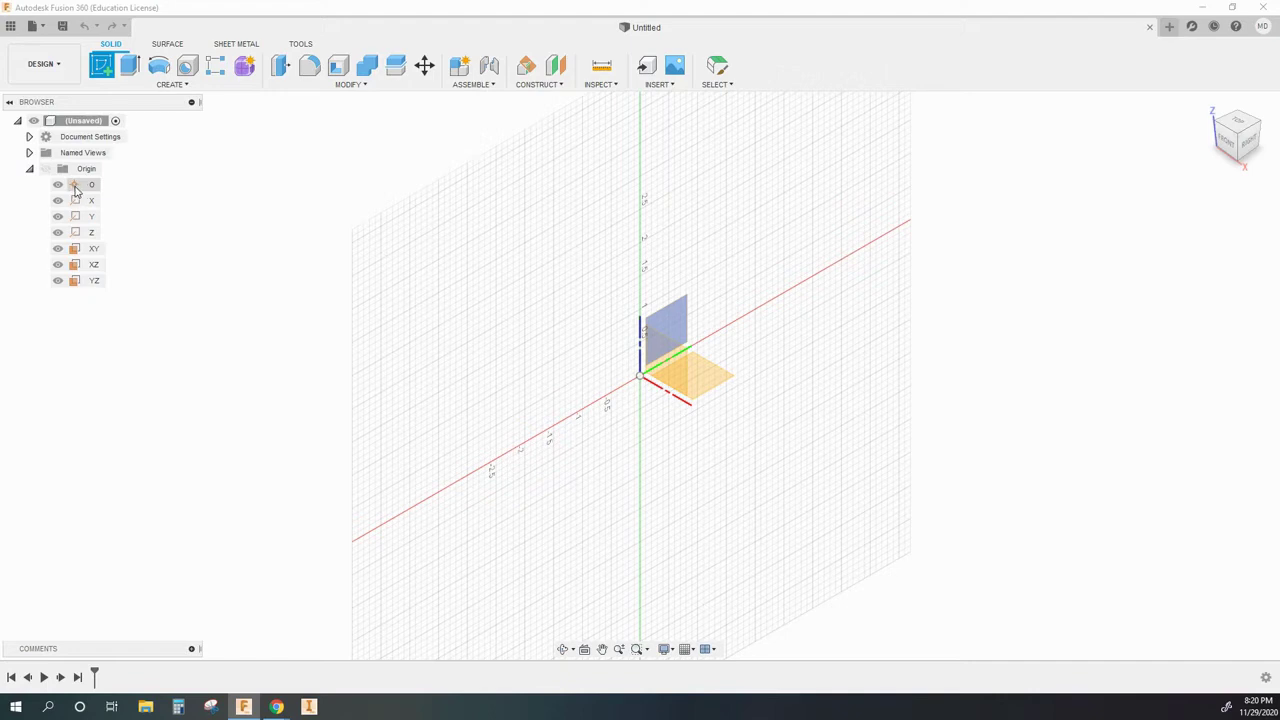
{"action": "left_click", "coordinate": [85, 265]}
{"action": "left_click", "coordinate": [30, 170]}
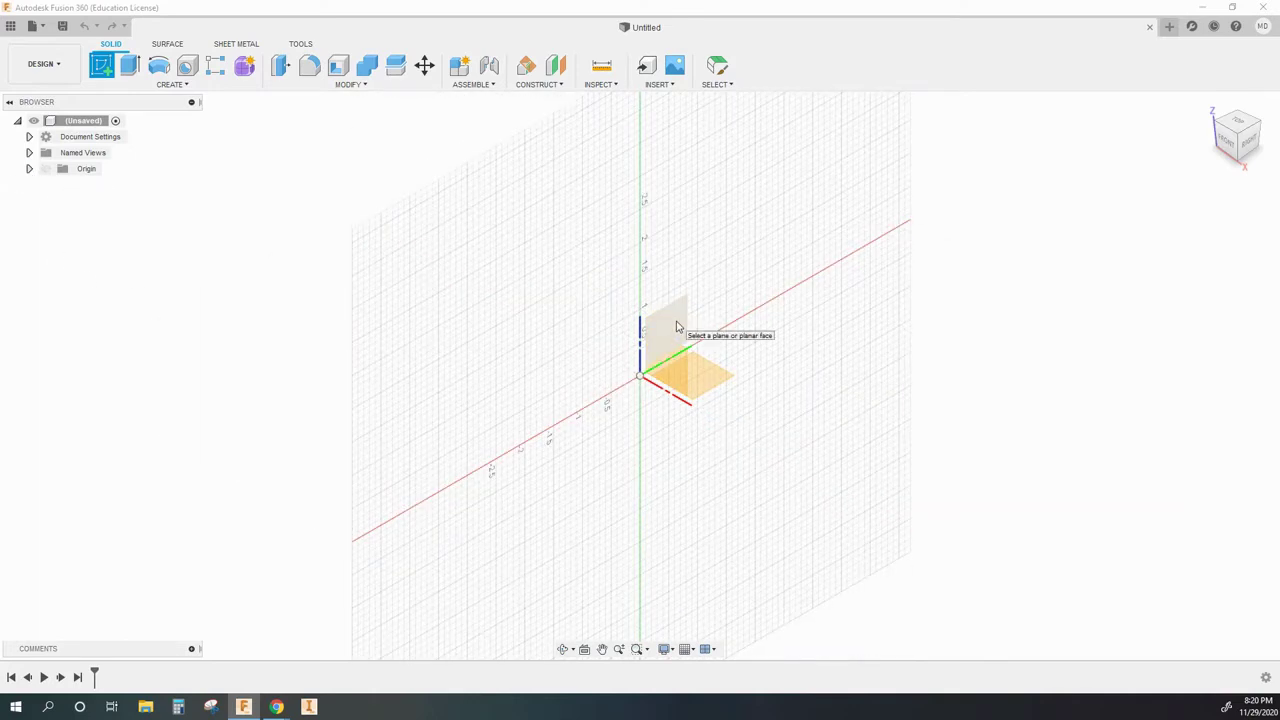
{"action": "left_click", "coordinate": [699, 375]}
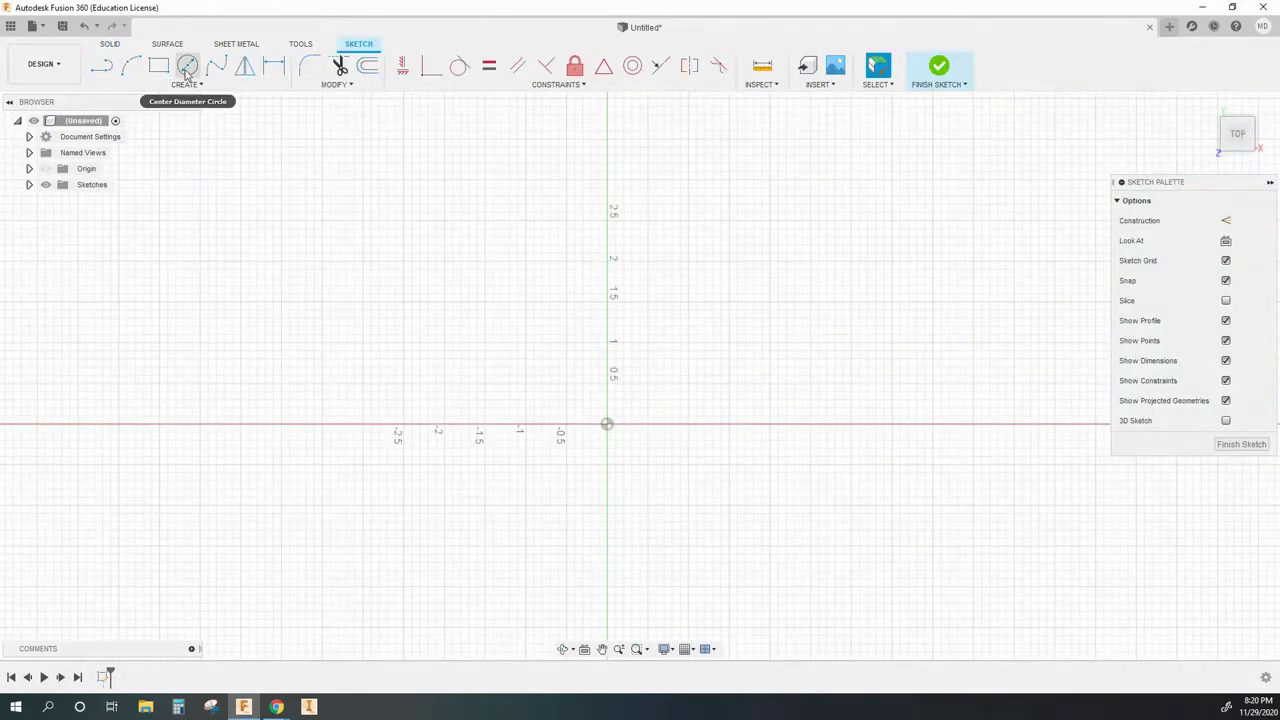
Draw a 5 in diameter circle centred on the origin and finish the sketch.
{"action": "left_click", "coordinate": [187, 65]}
{"action": "left_click", "coordinate": [607, 424]}
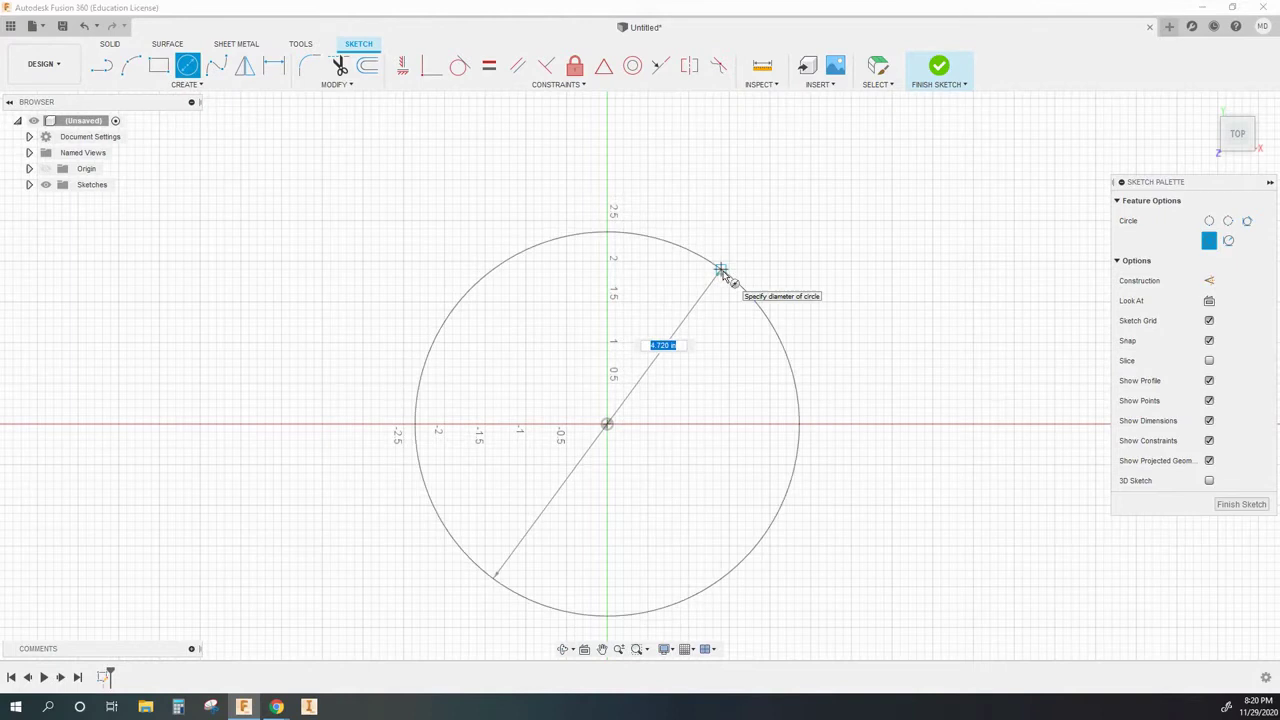
{"action": "type", "text": "5"}
{"action": "key", "text": "Return"}
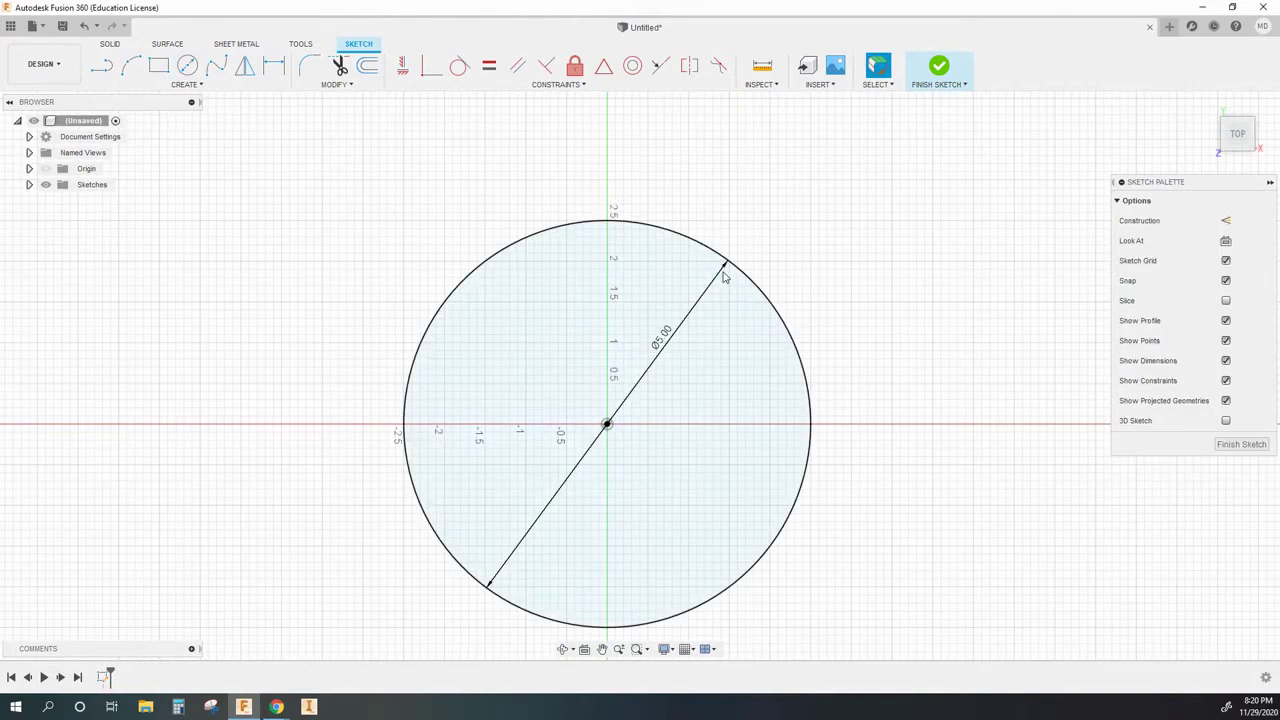
{"action": "left_click", "coordinate": [961, 84]}
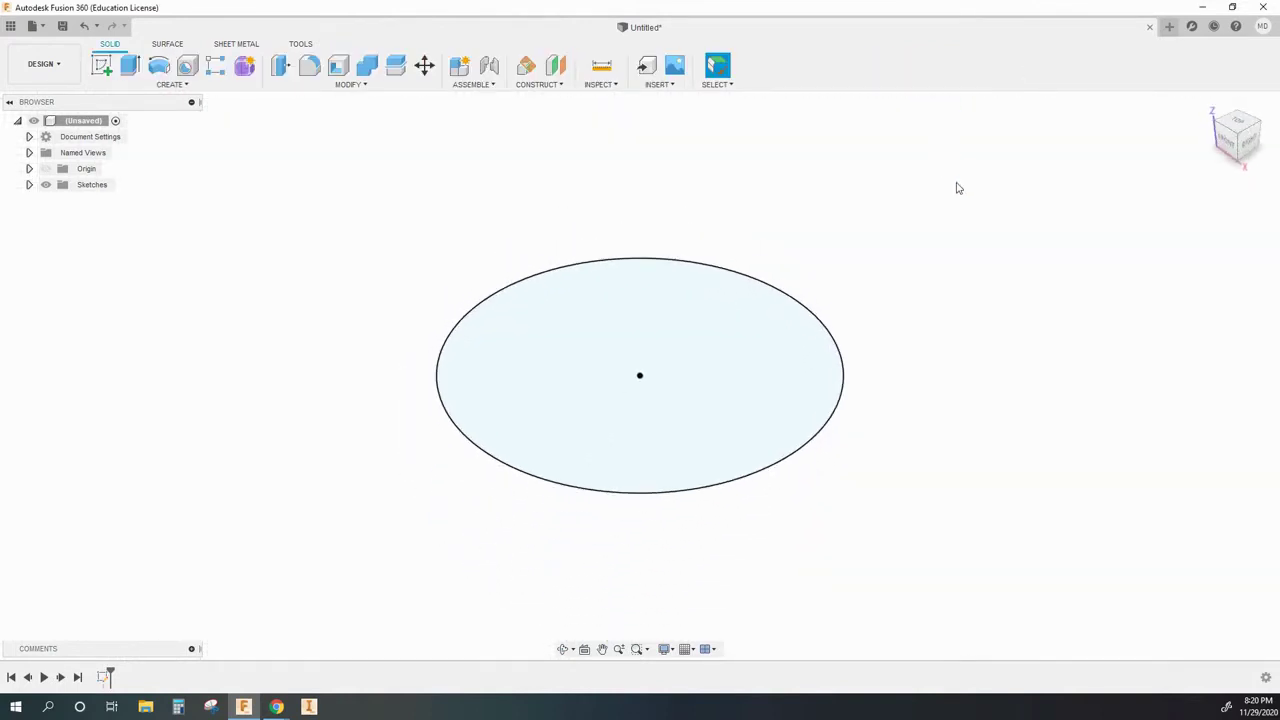
Extrude the circle upward as a new body to form a solid cylinder slightly shorter than its diameter.
{"action": "key", "text": "e"}
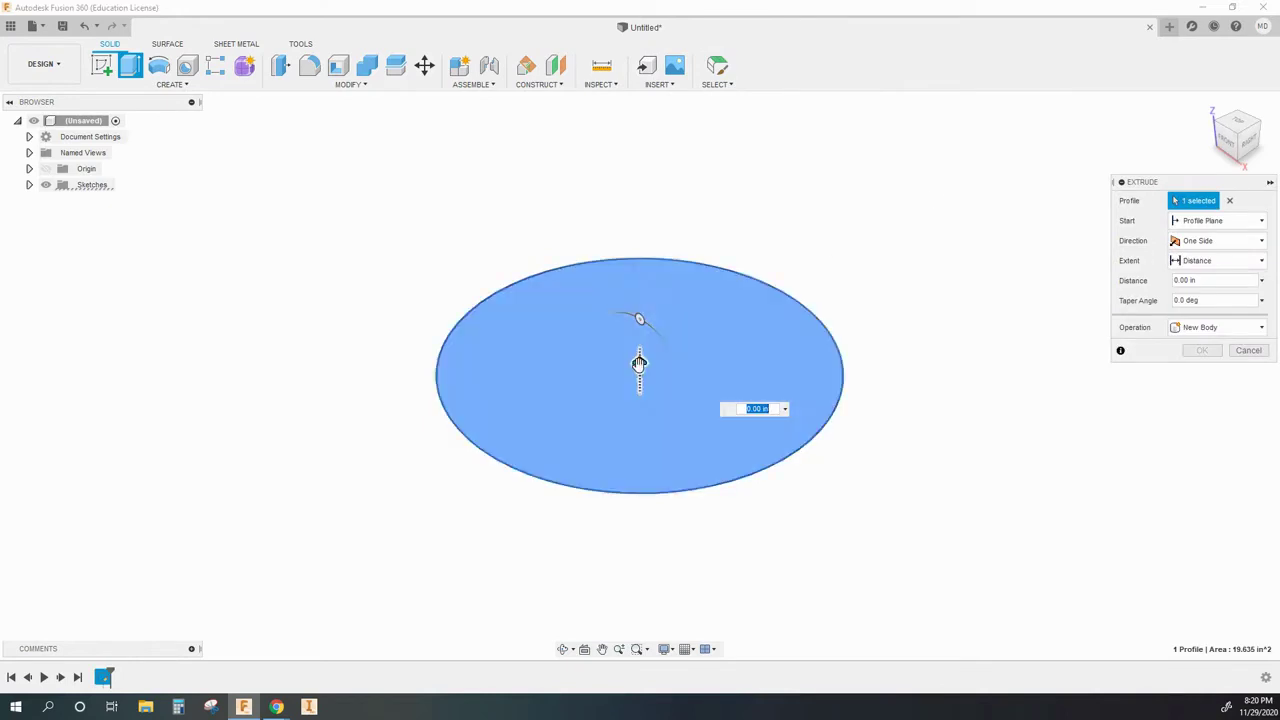
{"action": "left_click_drag", "start_coordinate": [640, 370], "coordinate": [635, 142]}
{"action": "scroll", "coordinate": [640, 163], "scroll_direction": "down", "scroll_amount": 3}
{"action": "left_click", "coordinate": [1206, 350]}
{"action": "scroll", "coordinate": [718, 300], "scroll_direction": "down", "scroll_amount": 3}
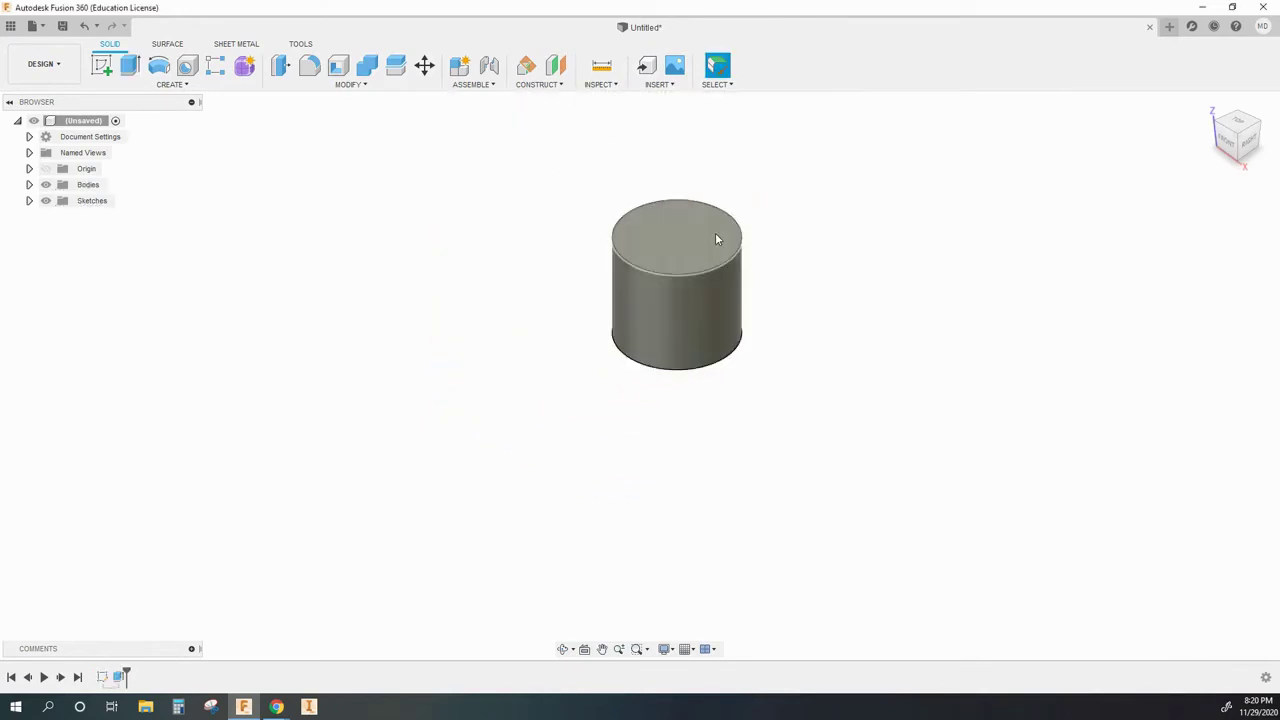
{"action": "scroll", "coordinate": [715, 232], "scroll_direction": "up", "scroll_amount": 2}
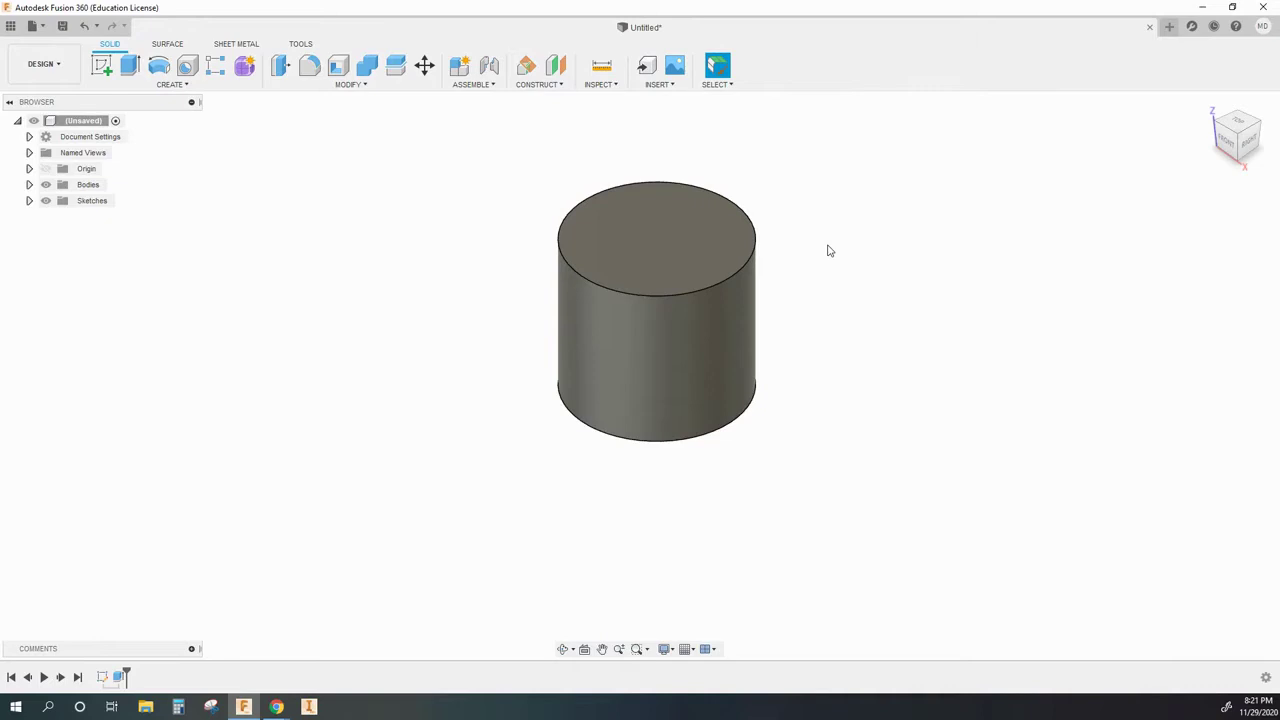
On the front XZ plane, sketch a closed triangle of lines overlapping the cylinder's upper right edge, and finish the sketch.
{"action": "left_click", "coordinate": [101, 65]}
{"action": "left_click", "coordinate": [690, 364]}
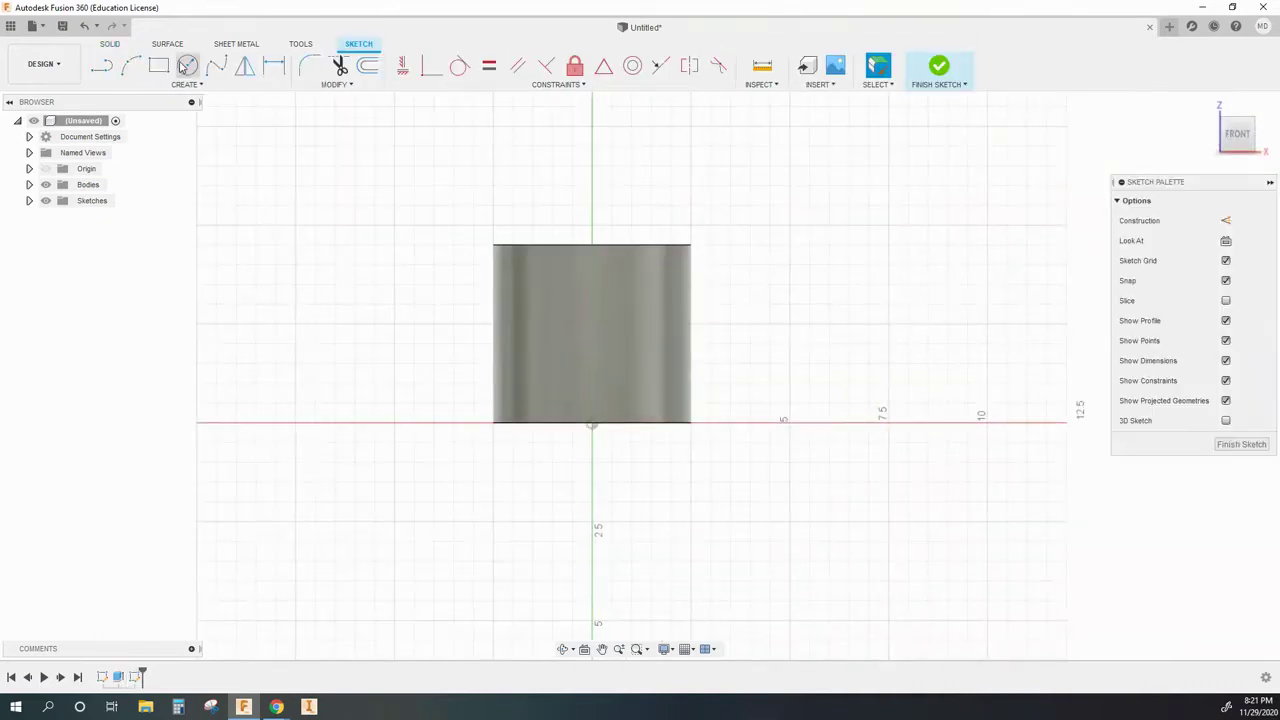
{"action": "key", "text": "l"}
{"action": "left_click", "coordinate": [573, 218]}
{"action": "left_click", "coordinate": [714, 369]}
{"action": "left_click", "coordinate": [750, 218]}
{"action": "left_click", "coordinate": [573, 218]}
{"action": "left_click", "coordinate": [939, 68]}
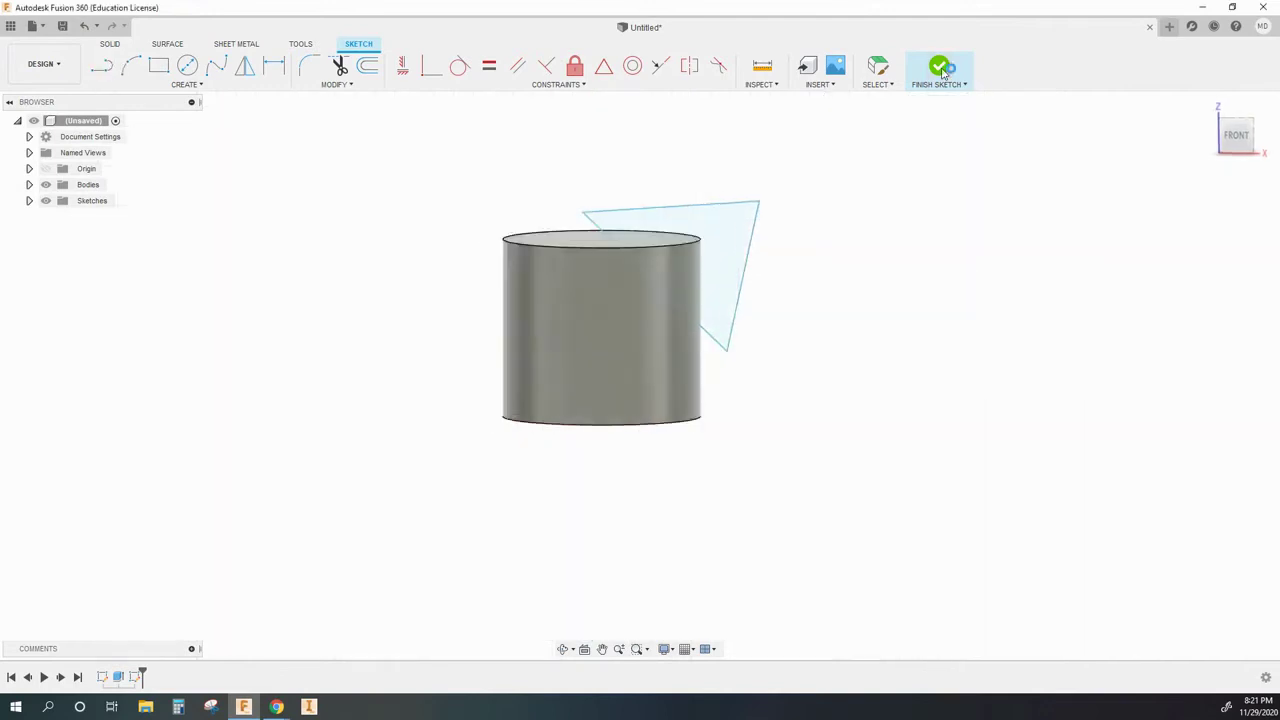
Cut the triangle profile symmetrically through the cylinder with a 4.50 in distance to make a sloped face.
{"action": "key", "text": "e"}
{"action": "left_click", "coordinate": [1218, 259]}
{"action": "left_click", "coordinate": [1218, 240]}
{"action": "left_click", "coordinate": [1200, 288]}
{"action": "left_click_drag", "start_coordinate": [697, 302], "coordinate": [883, 331]}
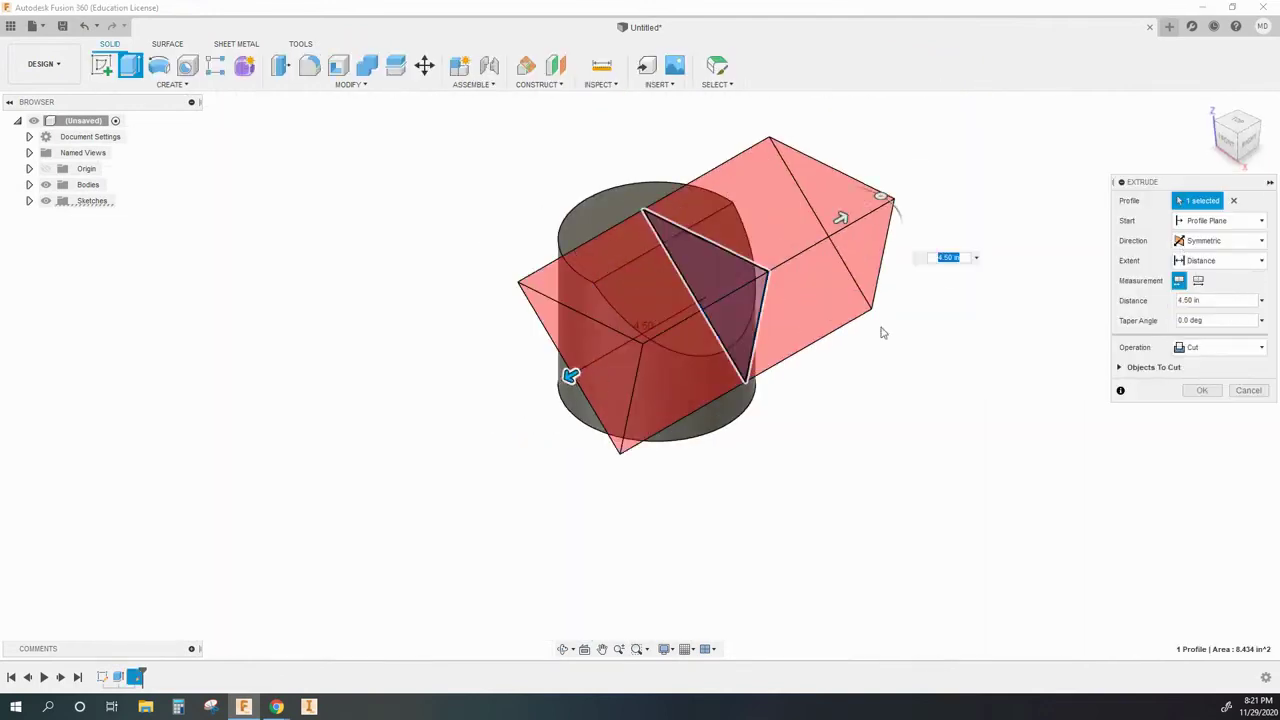
{"action": "key", "text": "Return"}
{"action": "scroll", "coordinate": [826, 323], "scroll_direction": "down", "scroll_amount": 2}
{"action": "scroll", "coordinate": [752, 216], "scroll_direction": "up", "scroll_amount": 2}
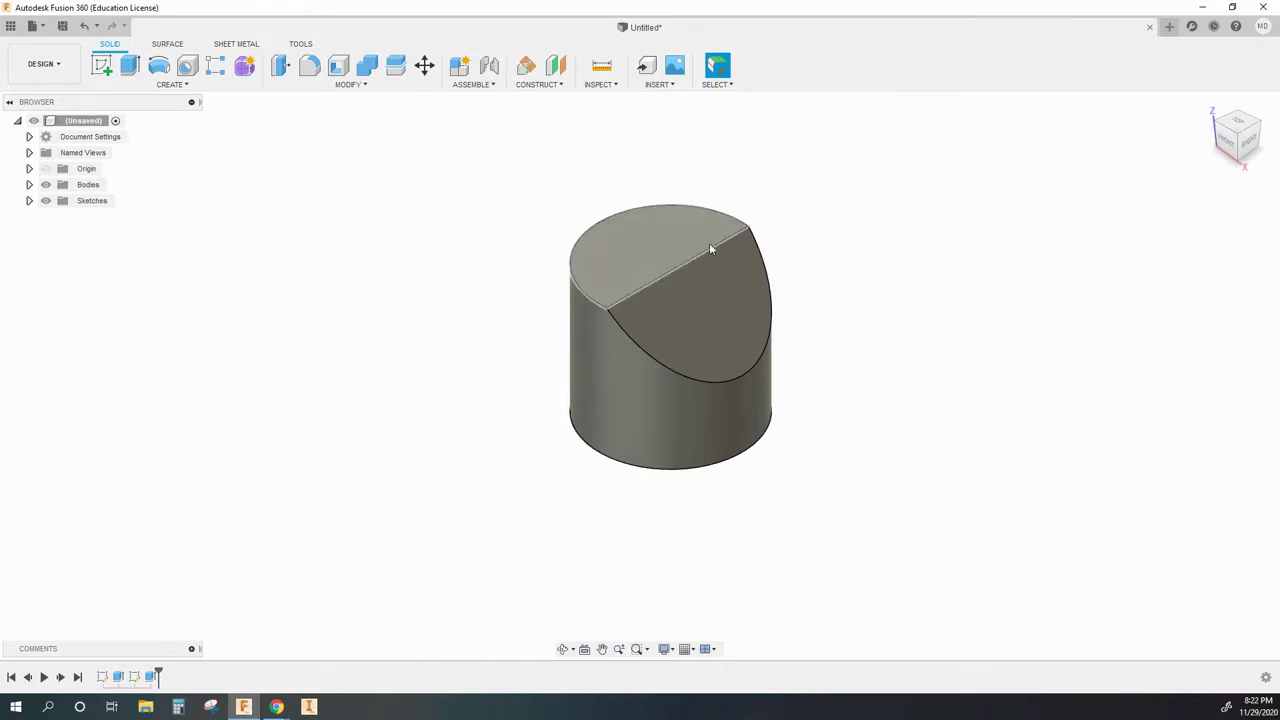
Create a plane at a 30 degree angle through the straight edge between the flat top and the sloped face.
{"action": "left_click", "coordinate": [29, 168]}
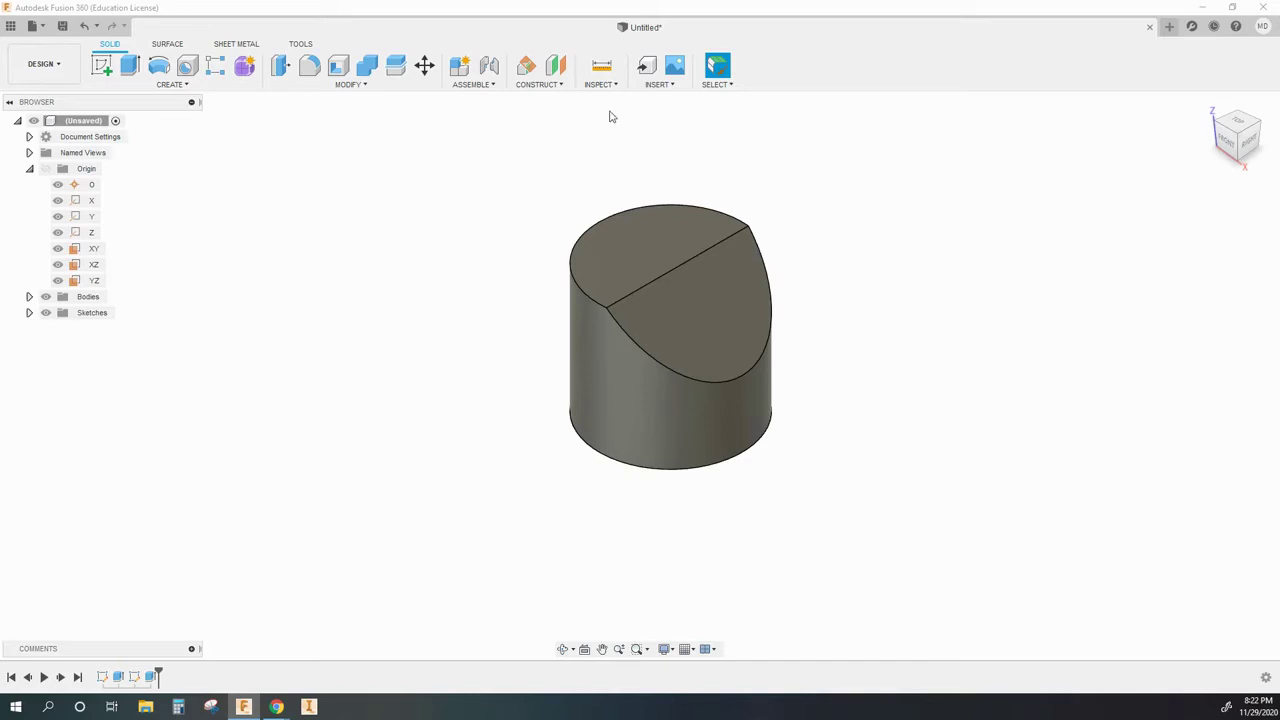
{"action": "left_click", "coordinate": [553, 90]}
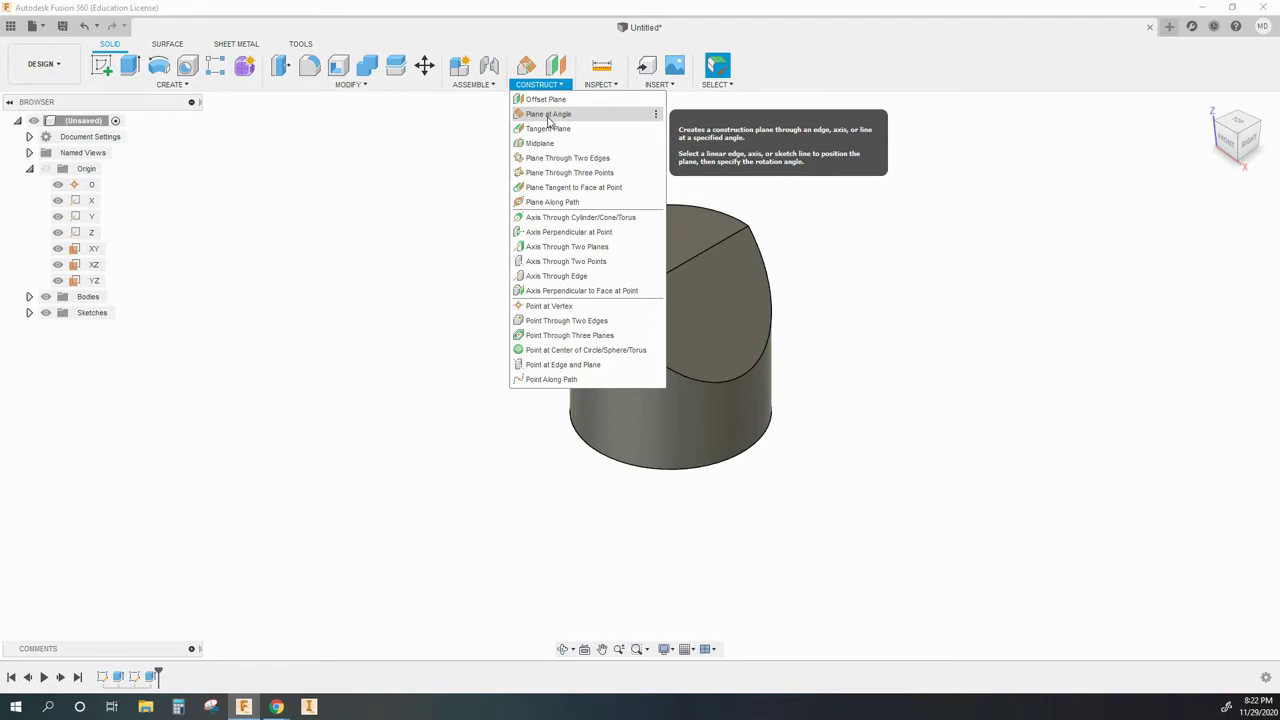
{"action": "left_click", "coordinate": [548, 116]}
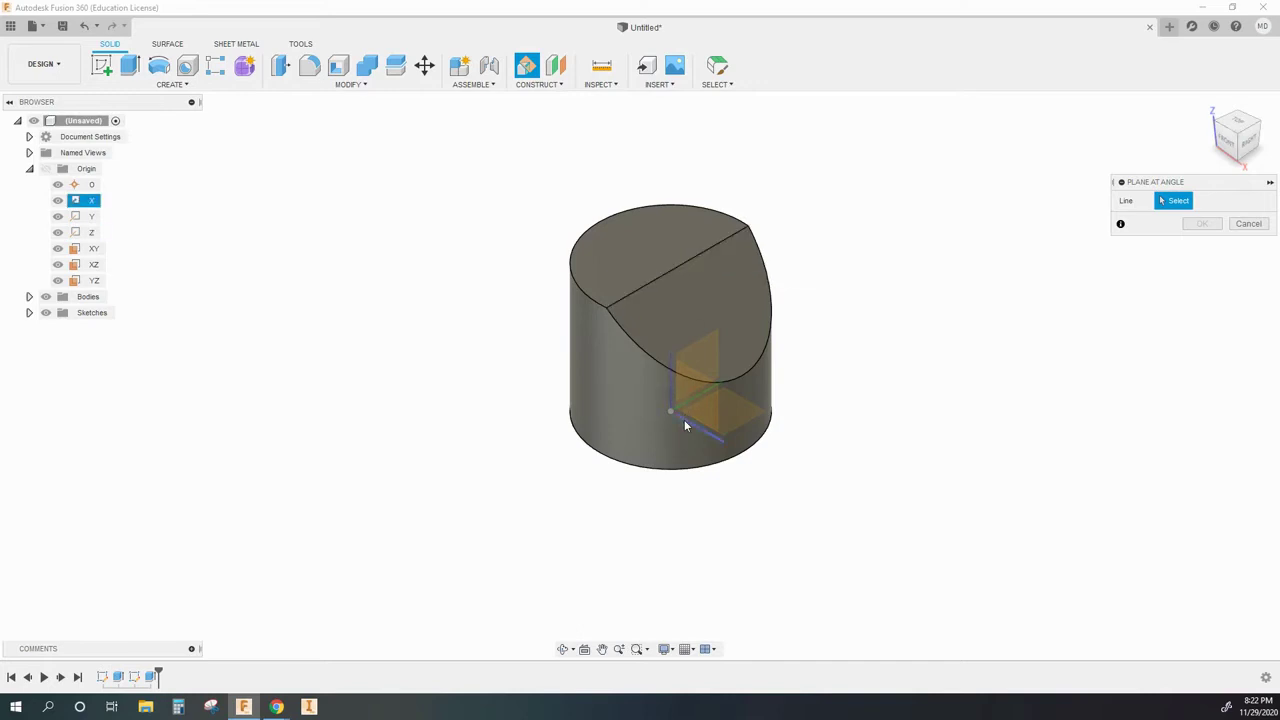
{"action": "left_click", "coordinate": [657, 281]}
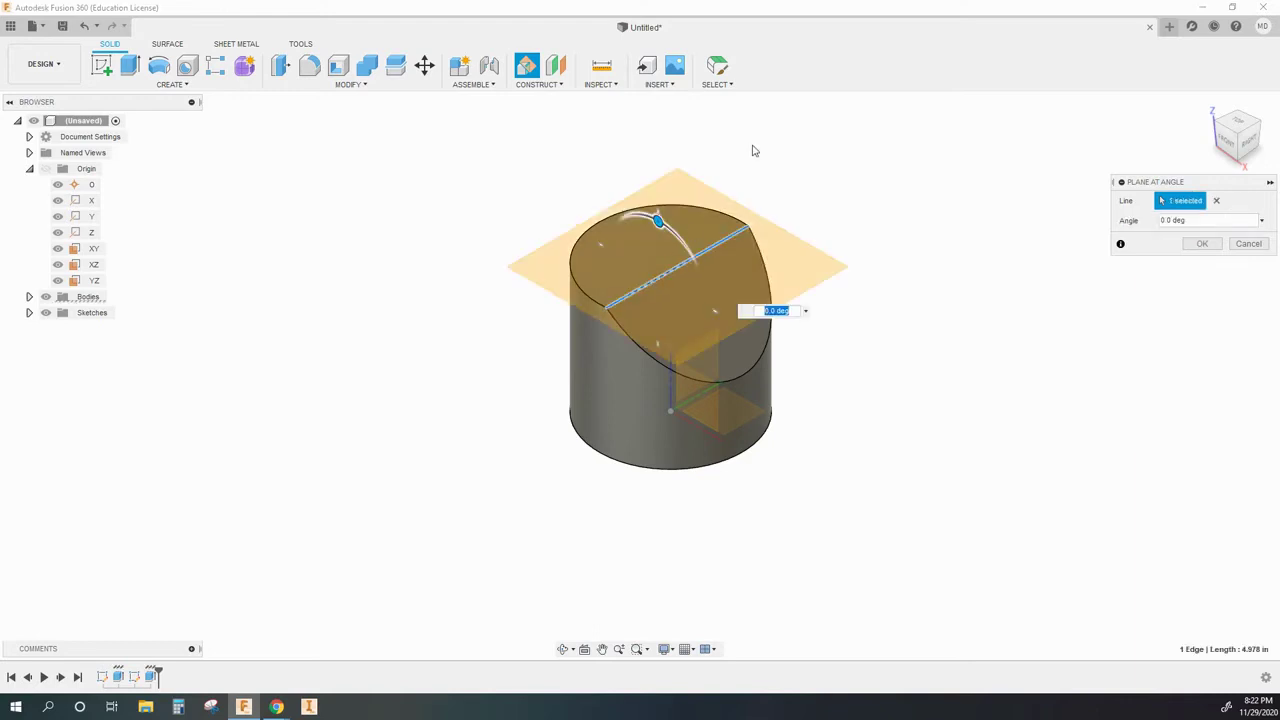
{"action": "left_click_drag", "start_coordinate": [655, 218], "coordinate": [686, 250]}
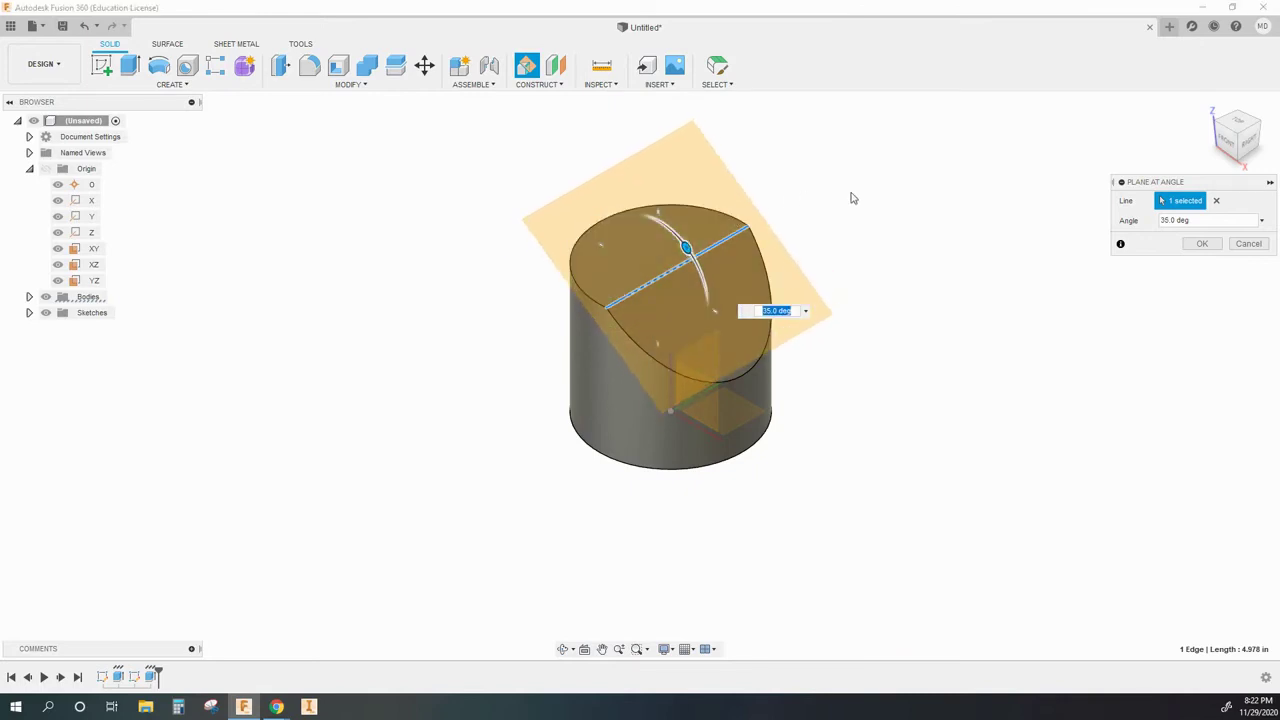
{"action": "type", "text": "30"}
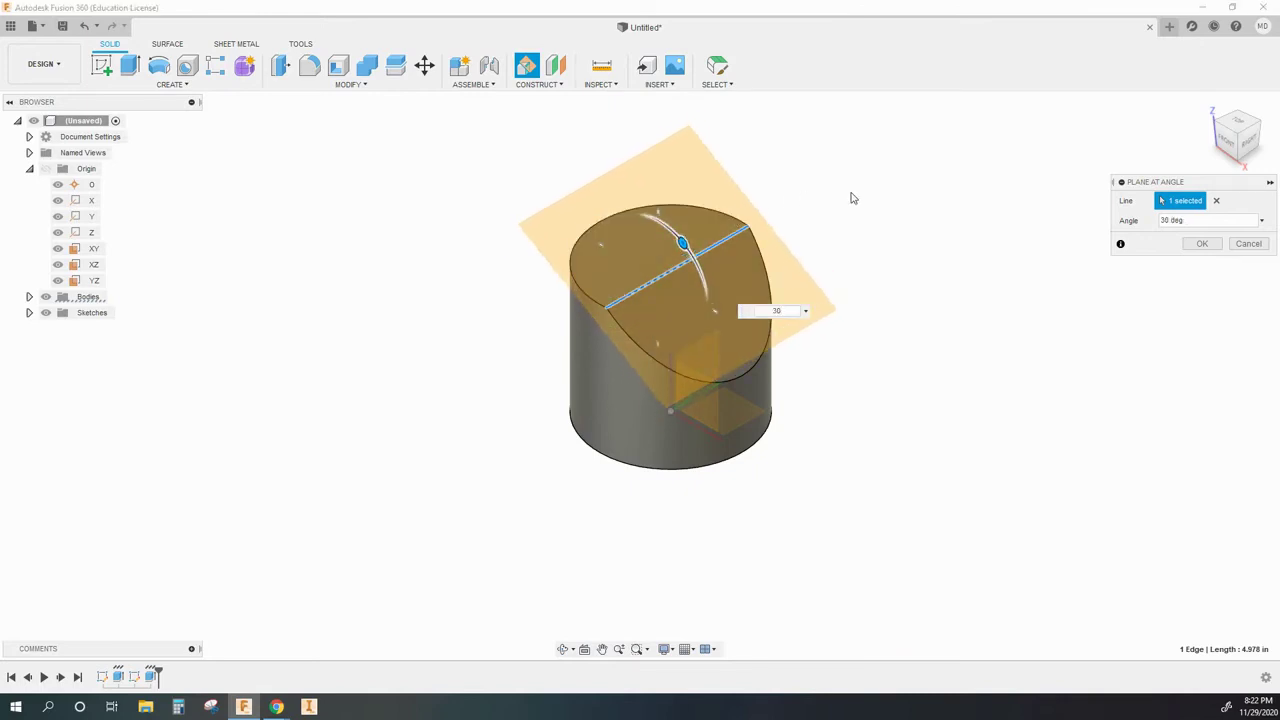
{"action": "key", "text": "Return"}
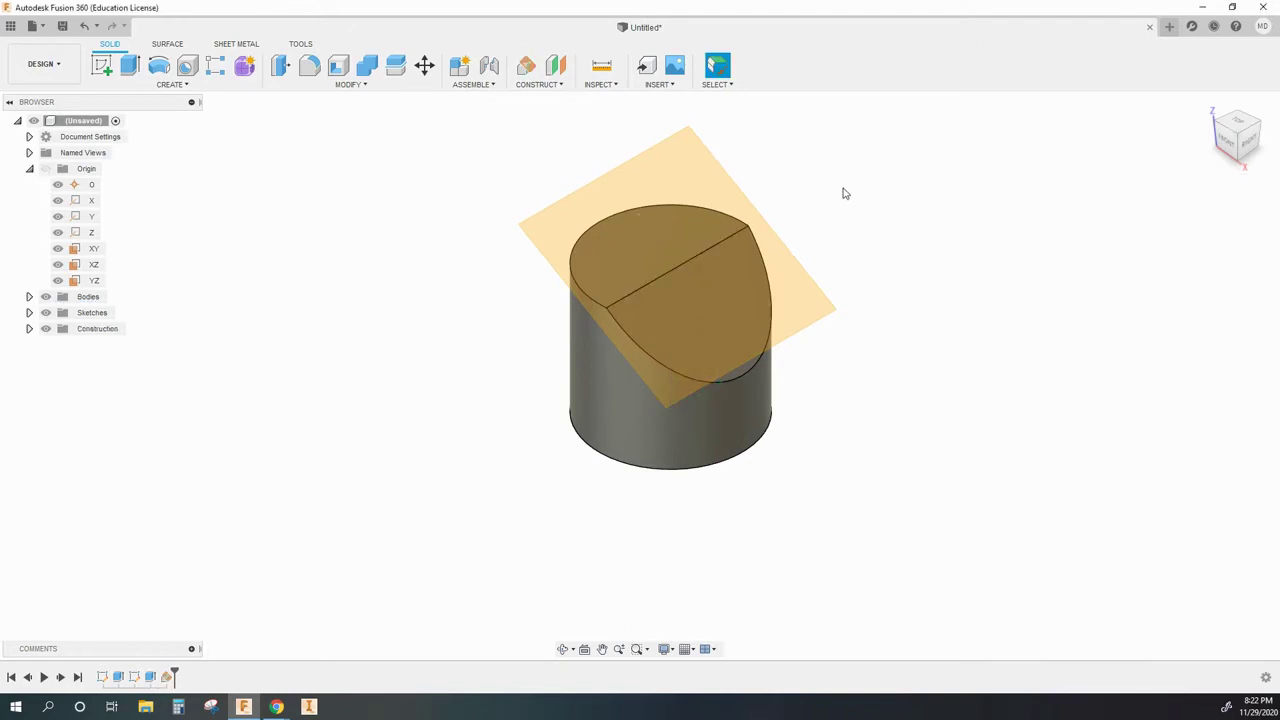
On the angled plane, sketch a circle about 3.61 in in diameter centred on the sketch origin, and finish the sketch.
{"action": "left_click", "coordinate": [104, 67]}
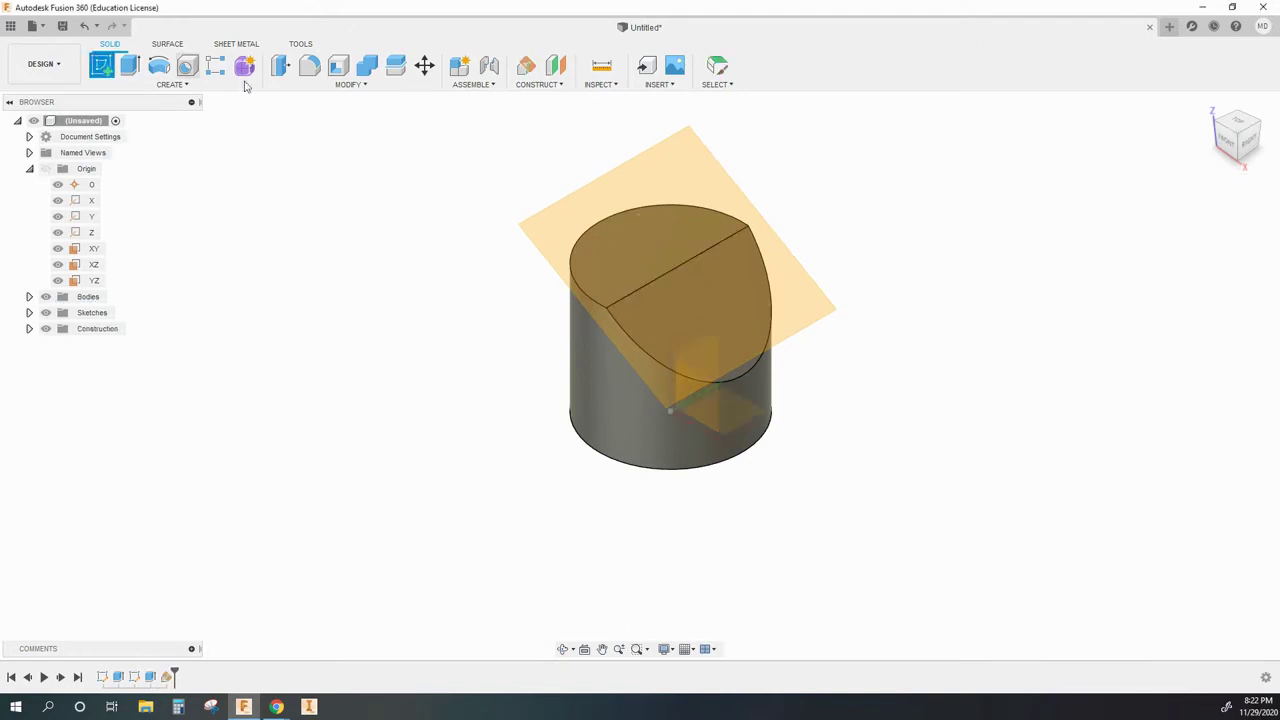
{"action": "left_click", "coordinate": [623, 189]}
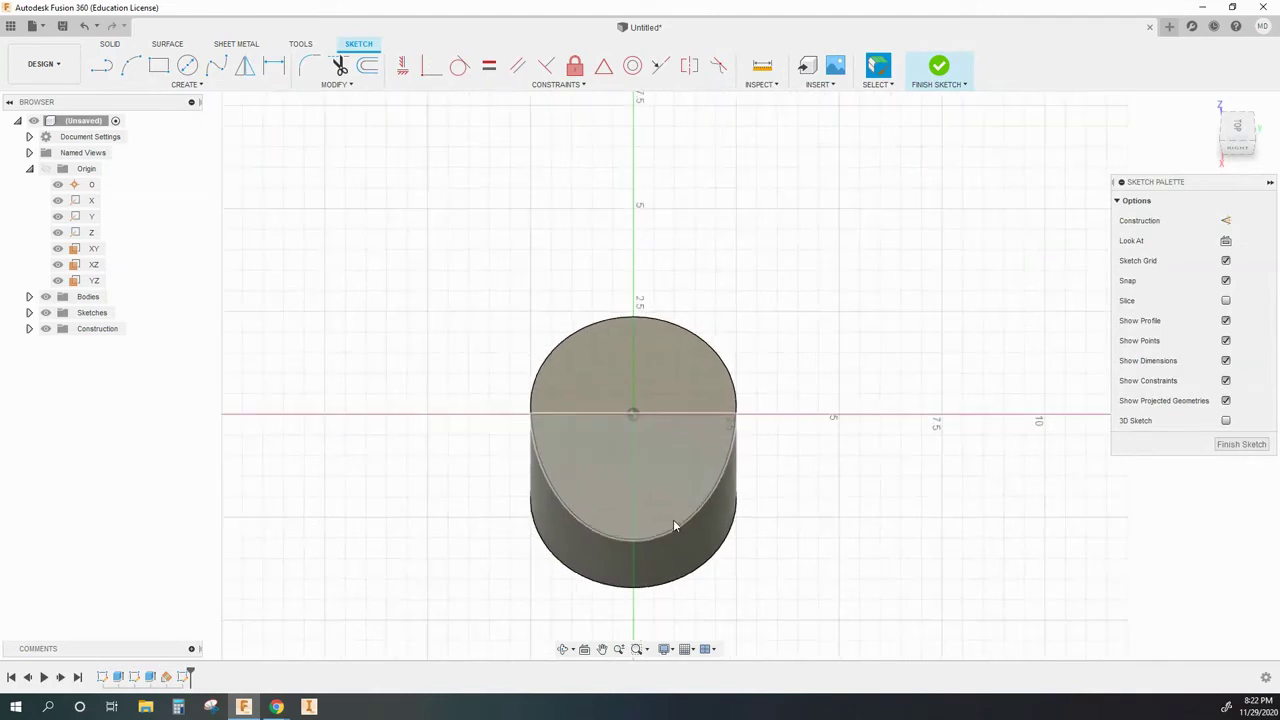
{"action": "left_click", "coordinate": [187, 65]}
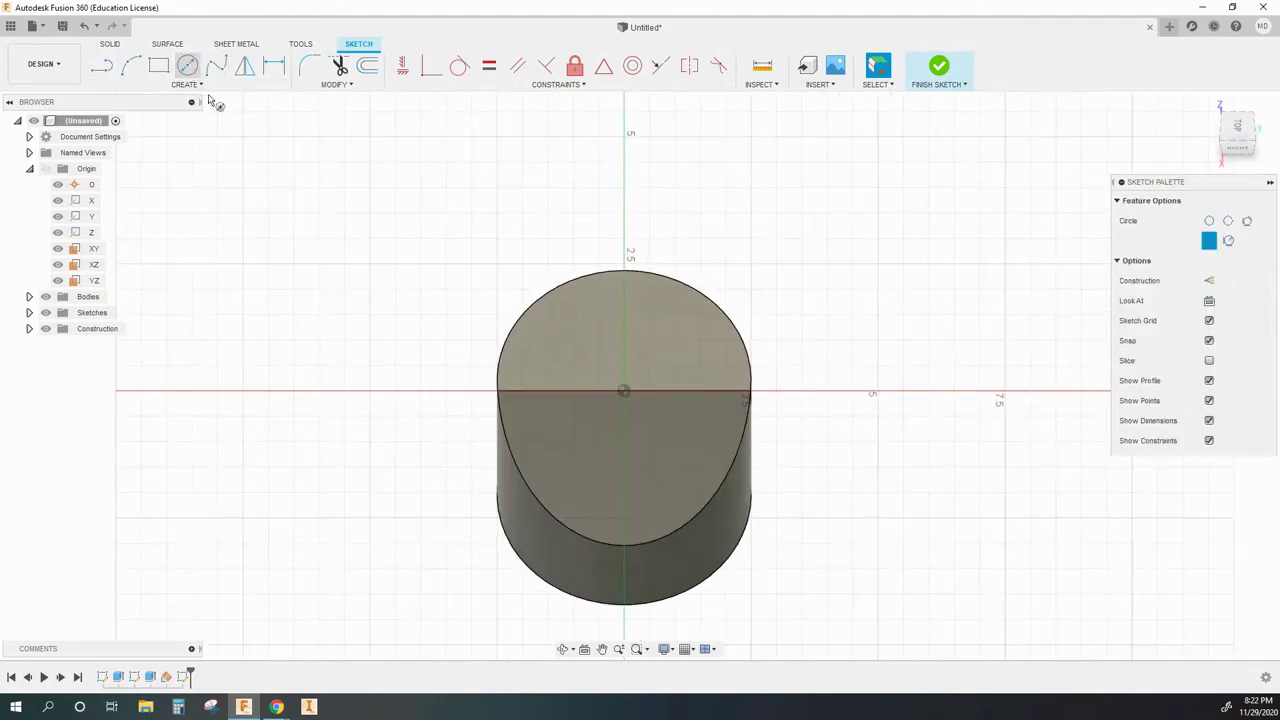
{"action": "left_click", "coordinate": [626, 393]}
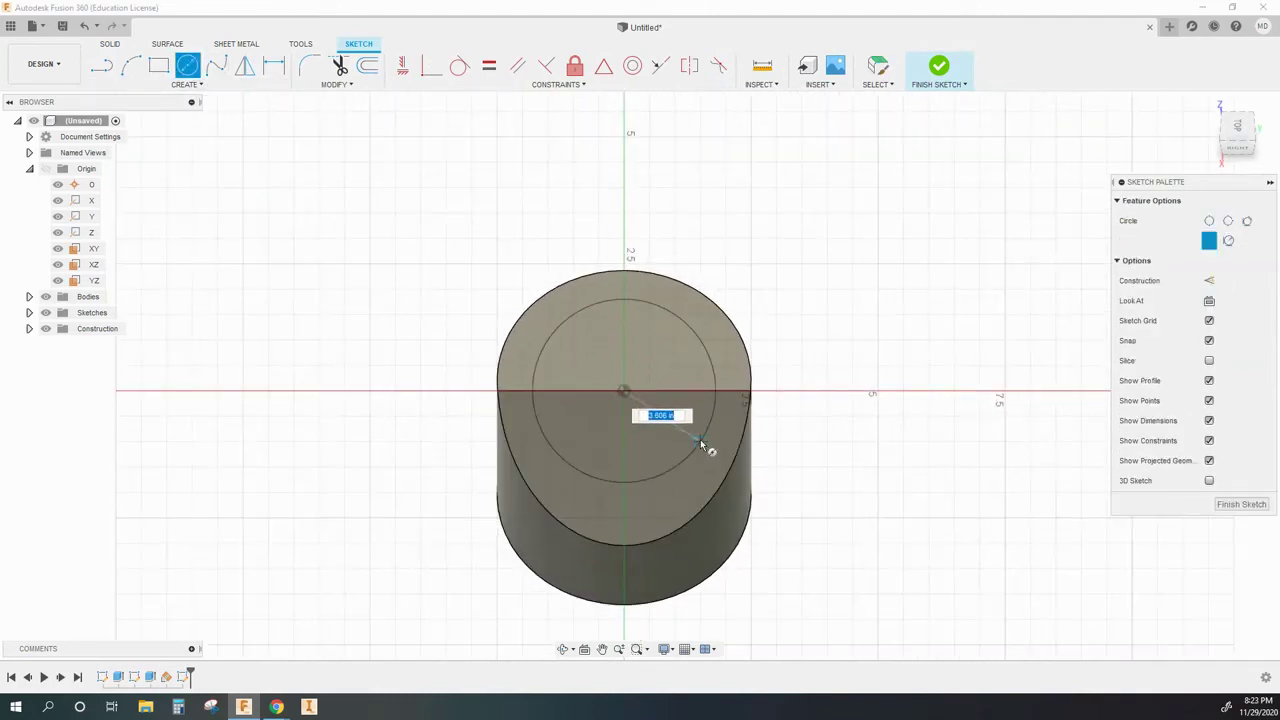
{"action": "left_click", "coordinate": [700, 439]}
{"action": "left_click", "coordinate": [938, 66]}
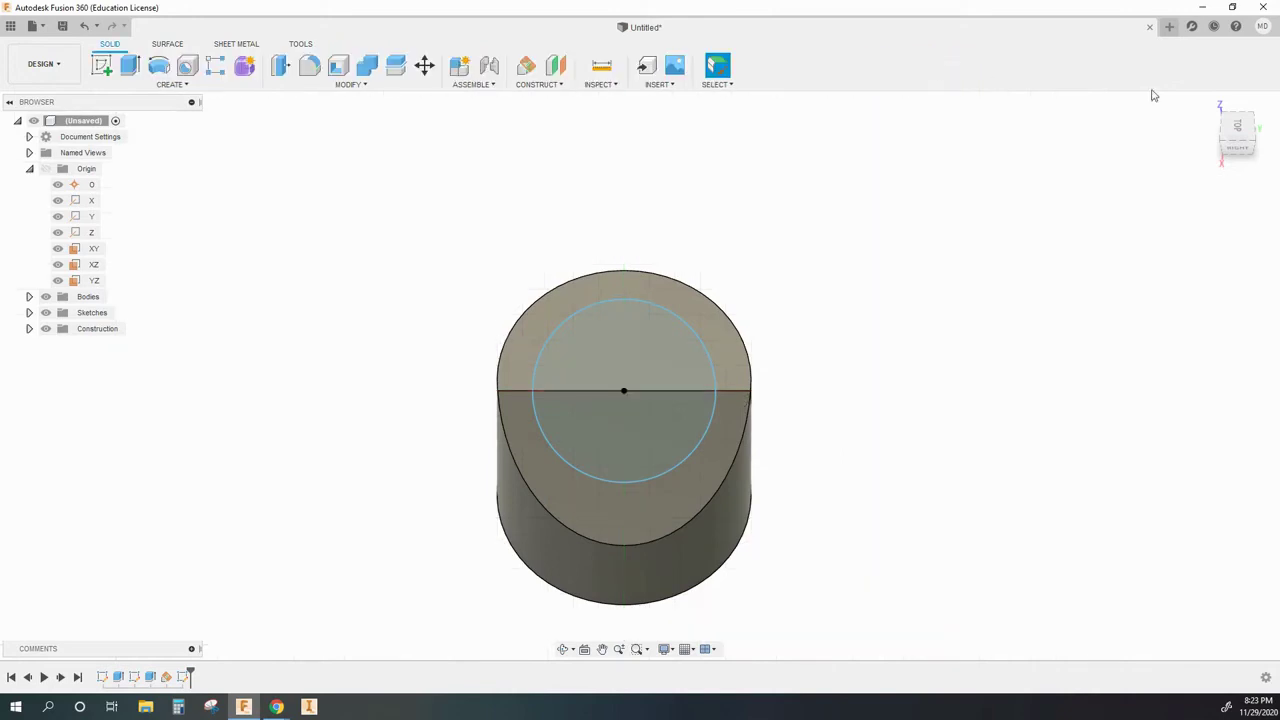
Extrude the angled circle symmetrically and join it to the body as a tilted cylindrical boss.
{"action": "left_click", "coordinate": [1204, 104]}
{"action": "left_click", "coordinate": [669, 266]}
{"action": "key", "text": "e"}
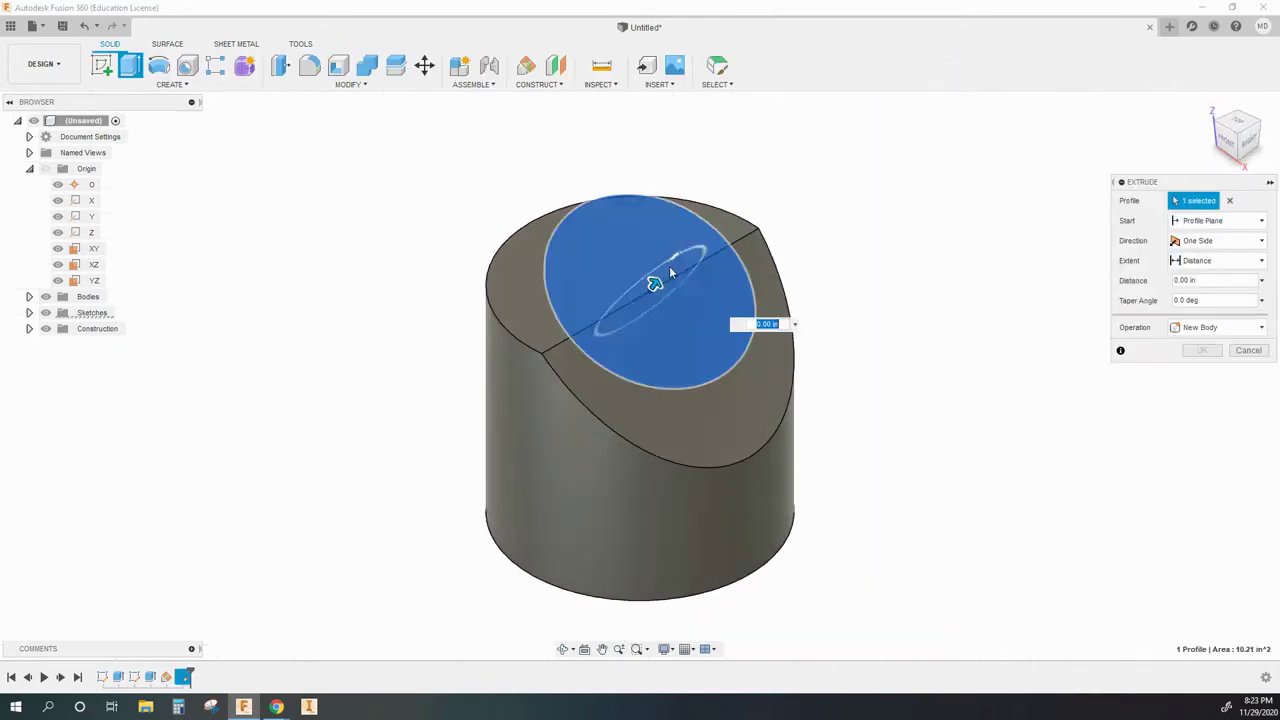
{"action": "left_click", "coordinate": [1234, 262]}
{"action": "left_click", "coordinate": [1233, 241]}
{"action": "left_click", "coordinate": [1222, 287]}
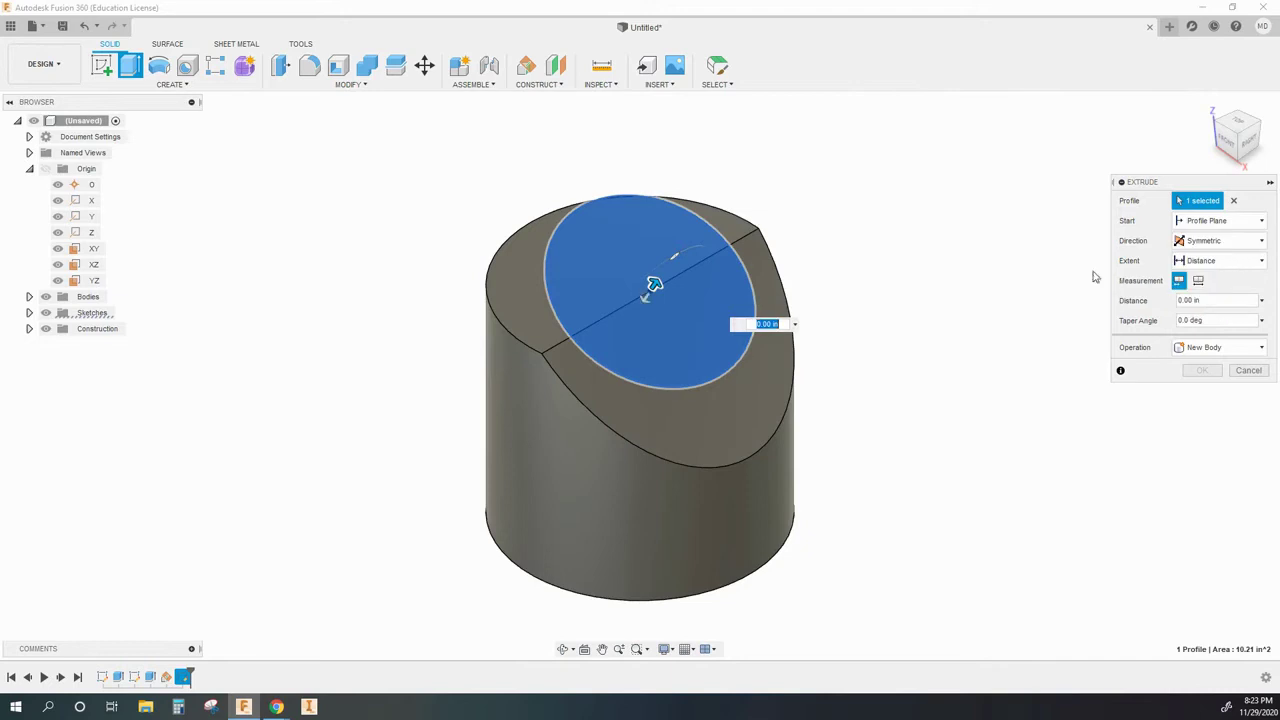
{"action": "left_click_drag", "start_coordinate": [655, 284], "coordinate": [687, 250]}
{"action": "left_click", "coordinate": [1219, 347]}
{"action": "left_click", "coordinate": [1214, 365]}
{"action": "left_click", "coordinate": [1212, 371]}
{"action": "scroll", "coordinate": [944, 189], "scroll_direction": "down", "scroll_amount": 1}
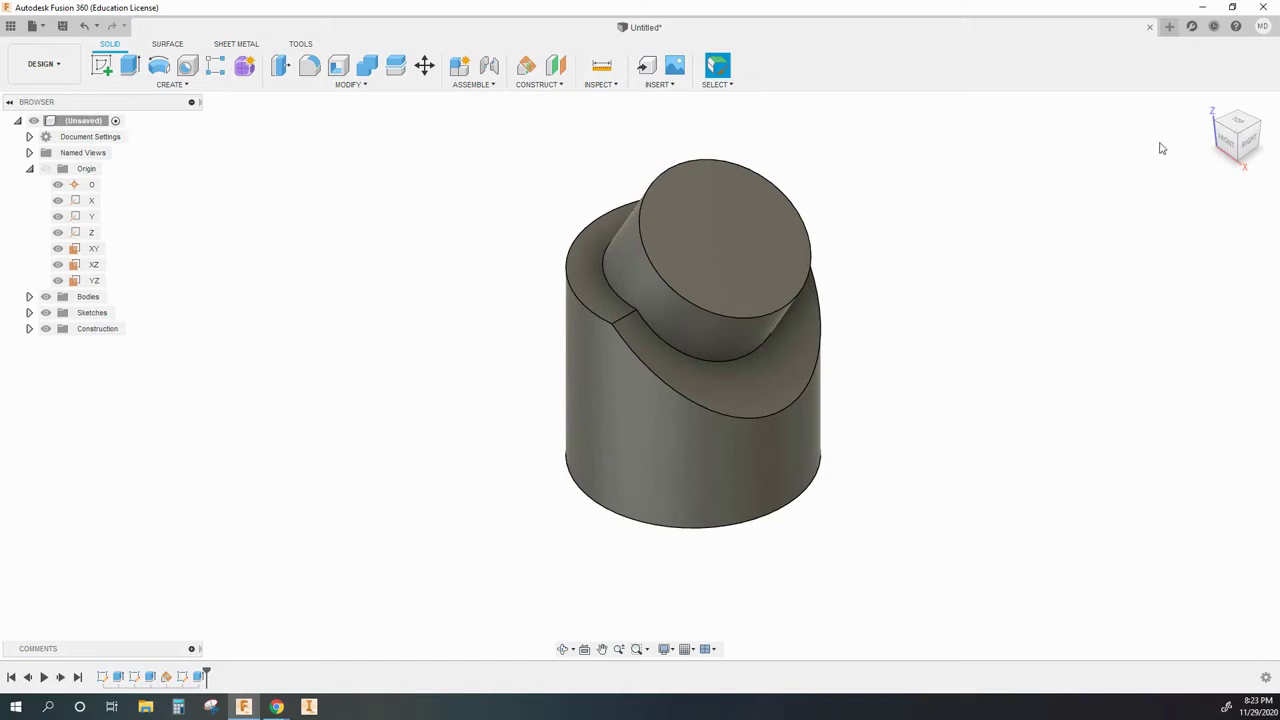
Create a midplane between the cylinder's flat top face and its bottom face.
{"action": "left_click", "coordinate": [1222, 133]}
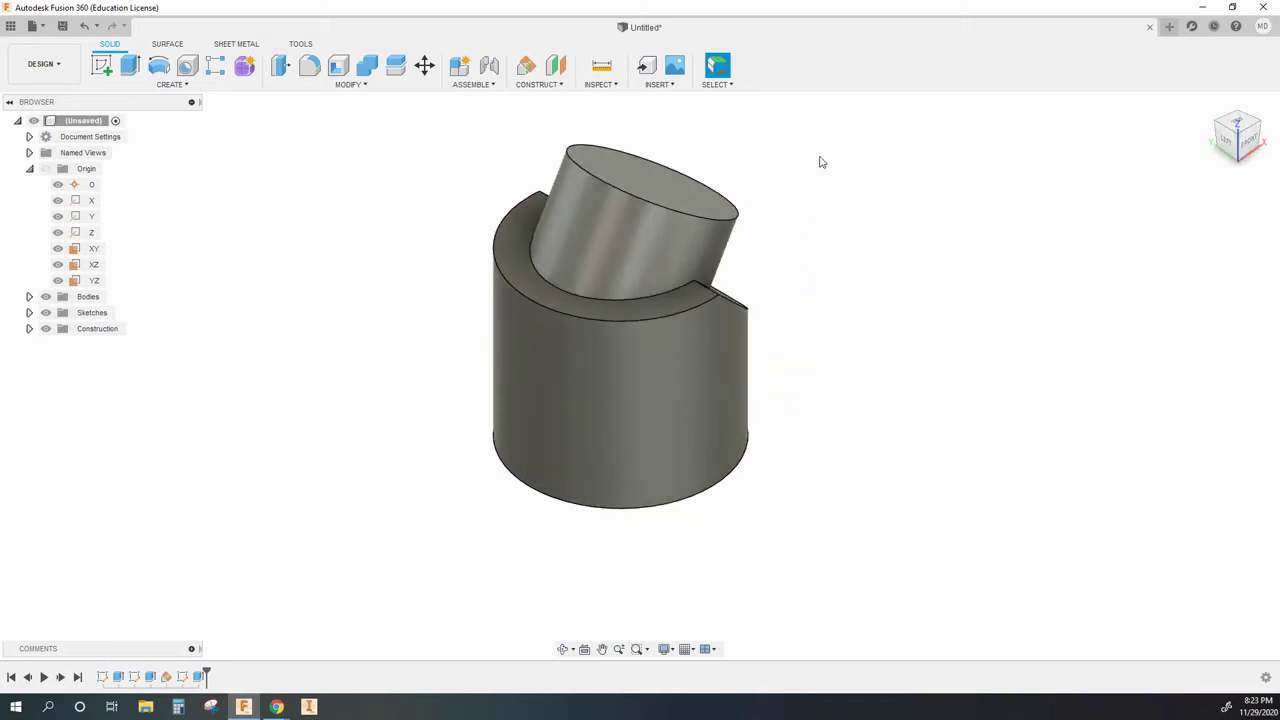
{"action": "left_click", "coordinate": [541, 85]}
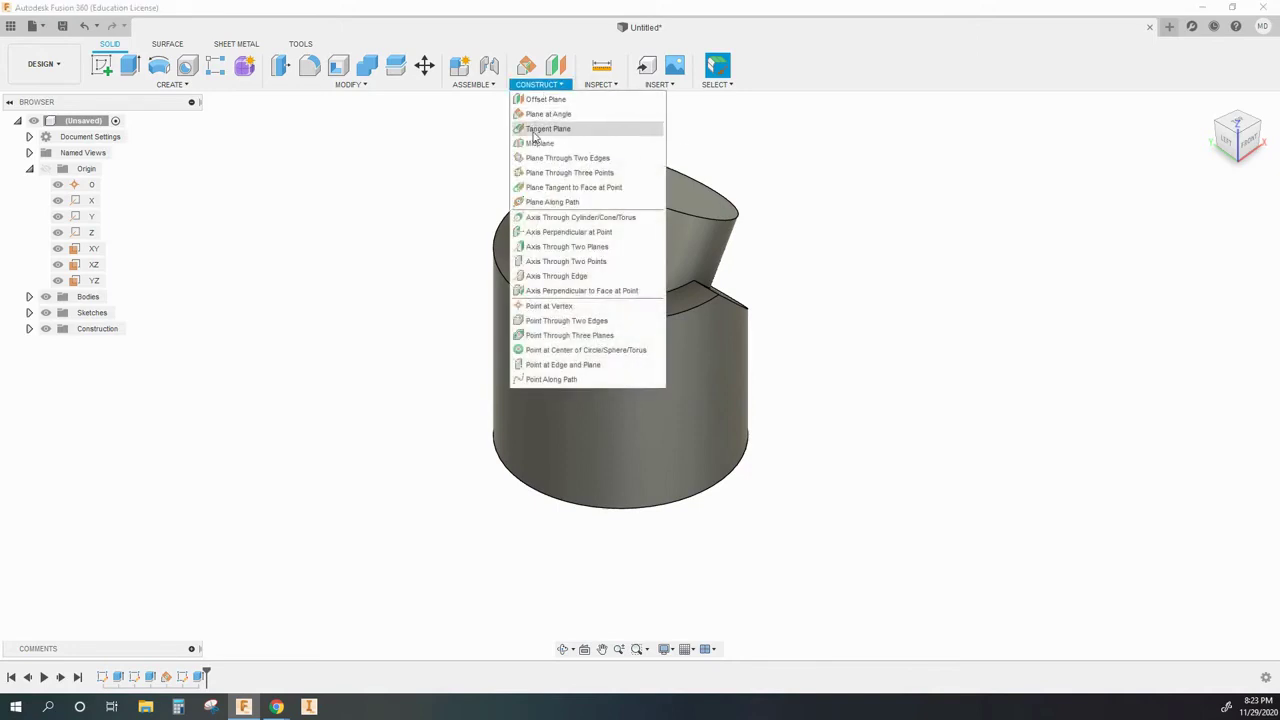
{"action": "left_click", "coordinate": [538, 143]}
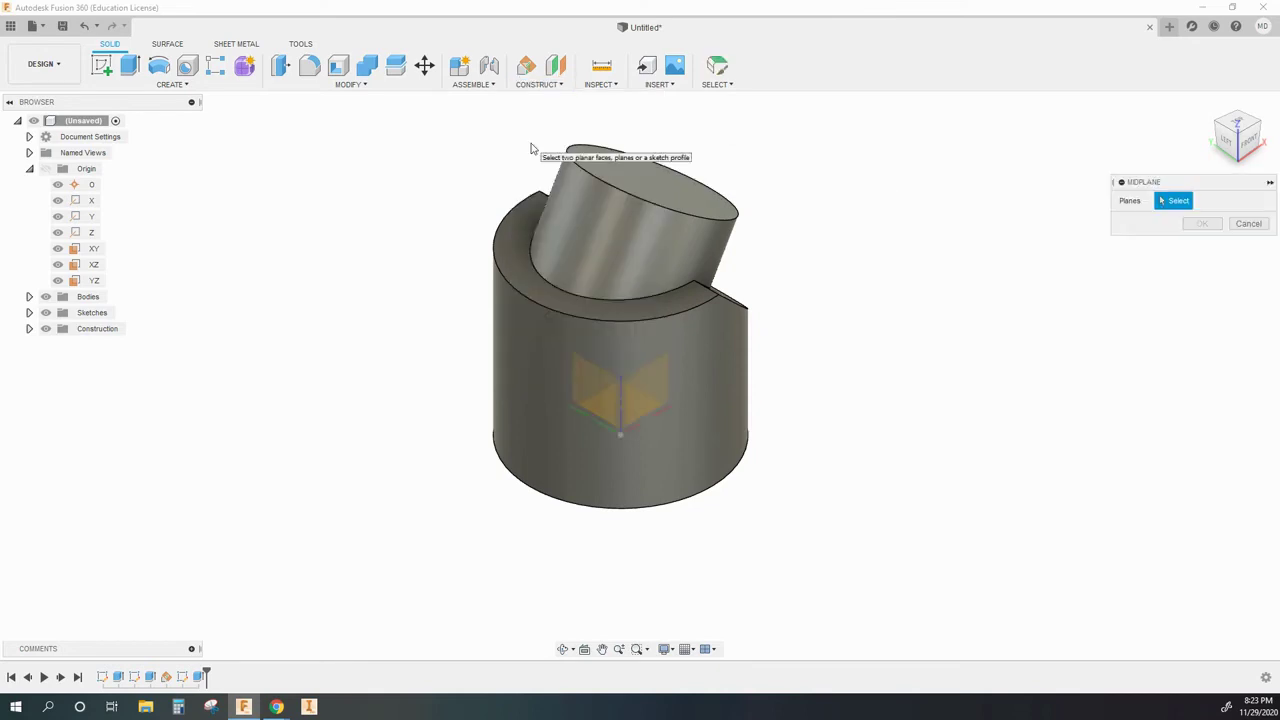
{"action": "left_click", "coordinate": [528, 272]}
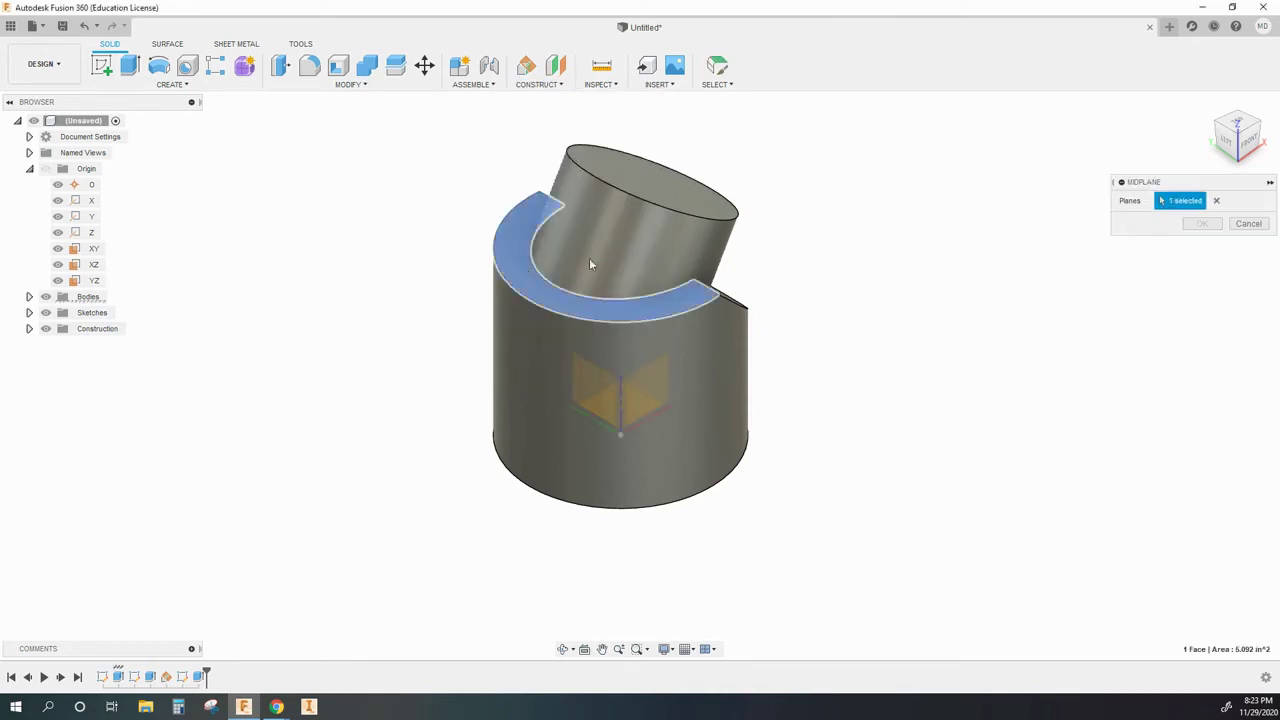
{"action": "left_click", "coordinate": [1237, 159]}
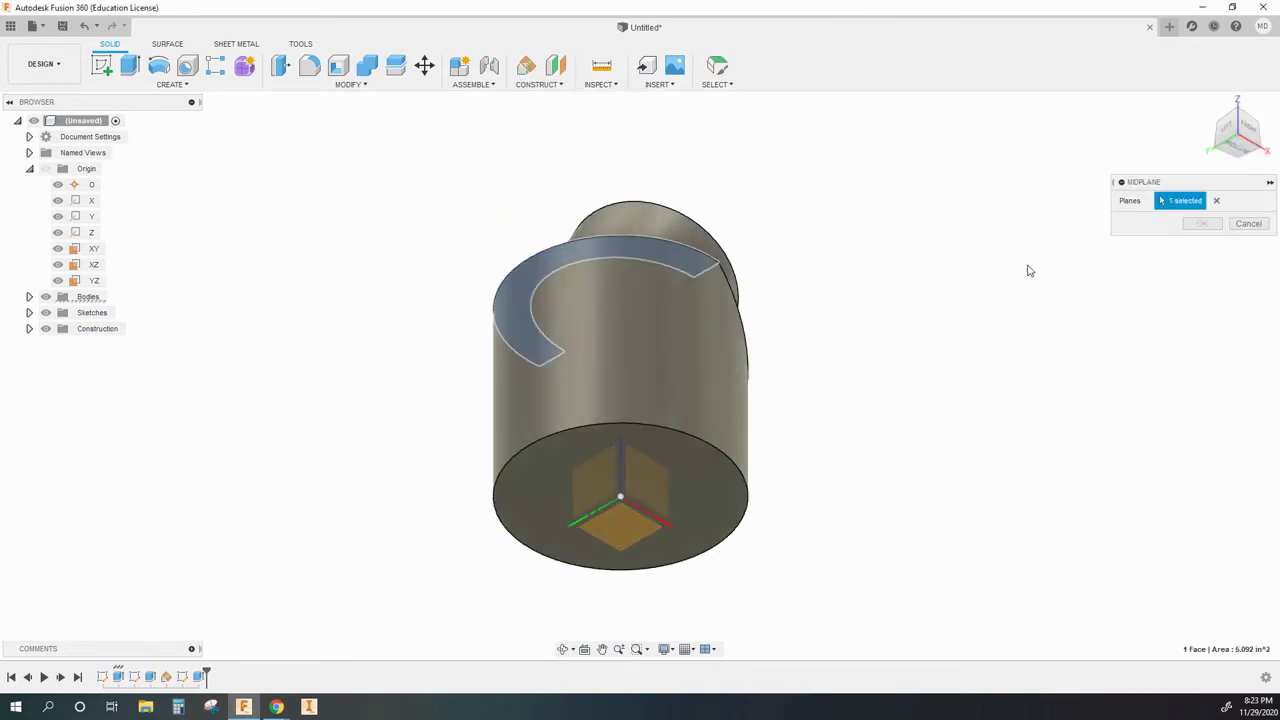
{"action": "left_click", "coordinate": [697, 451]}
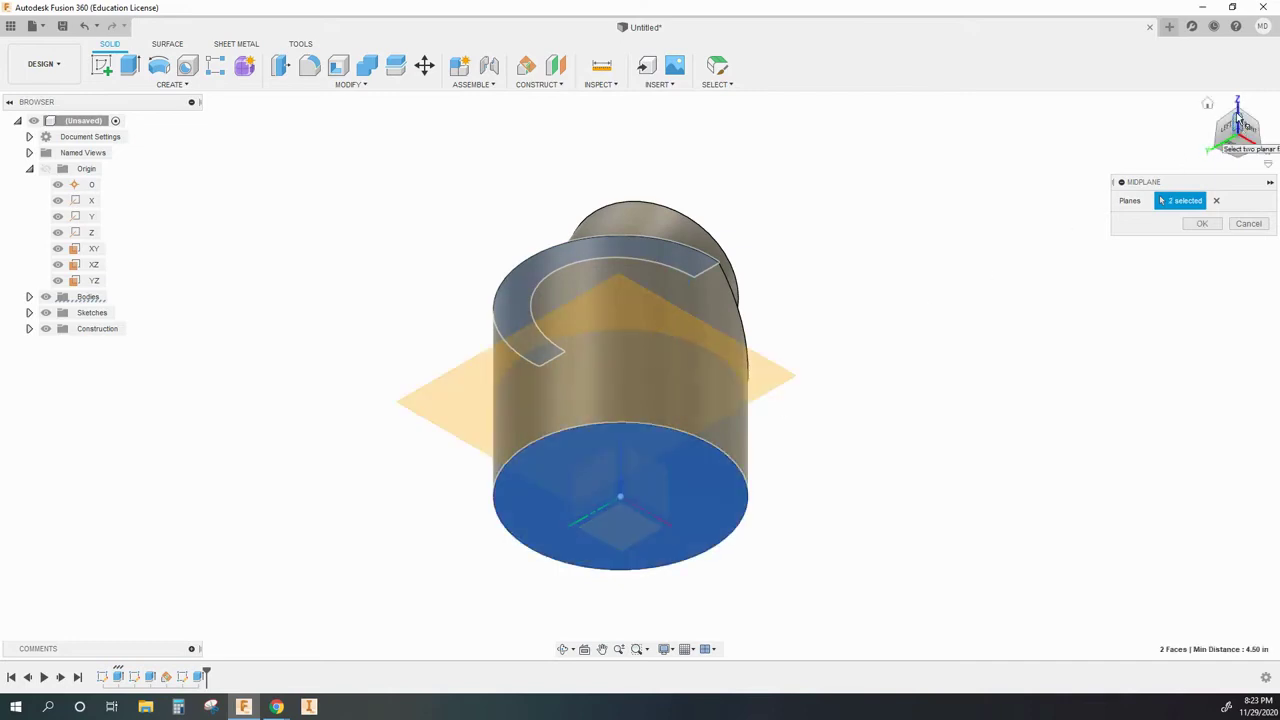
{"action": "left_click", "coordinate": [1207, 147]}
{"action": "left_click_drag", "start_coordinate": [1205, 149], "coordinate": [1197, 163]}
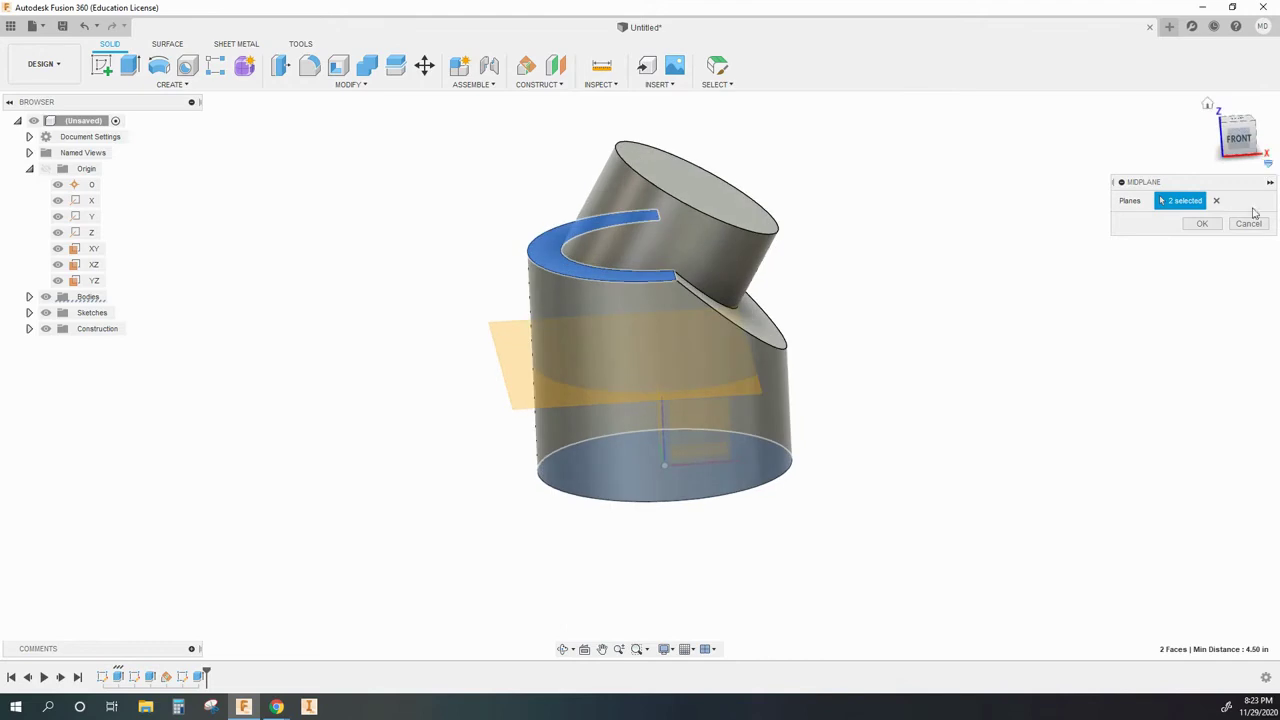
{"action": "left_click", "coordinate": [1202, 223]}
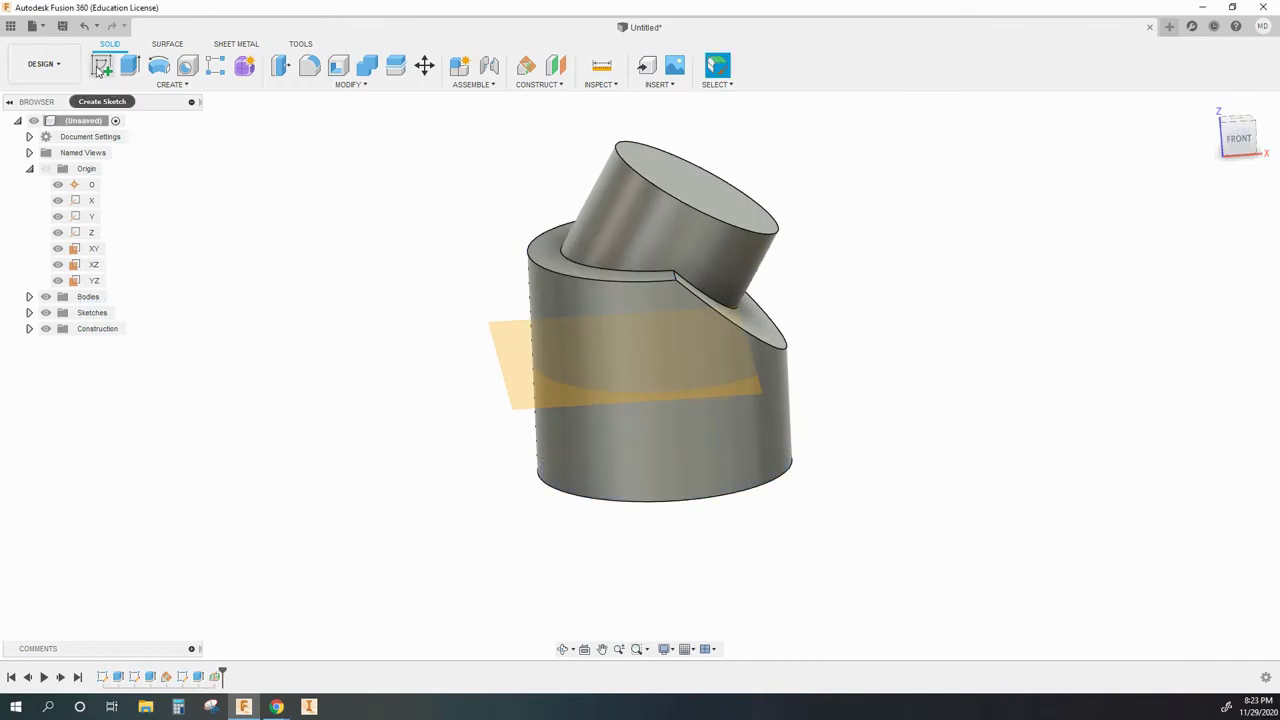
On the midplane, sketch a two-point rectangle overlapping the side of the cylinder opposite the slope, and finish the sketch.
{"action": "left_click", "coordinate": [101, 66]}
{"action": "left_click", "coordinate": [530, 353]}
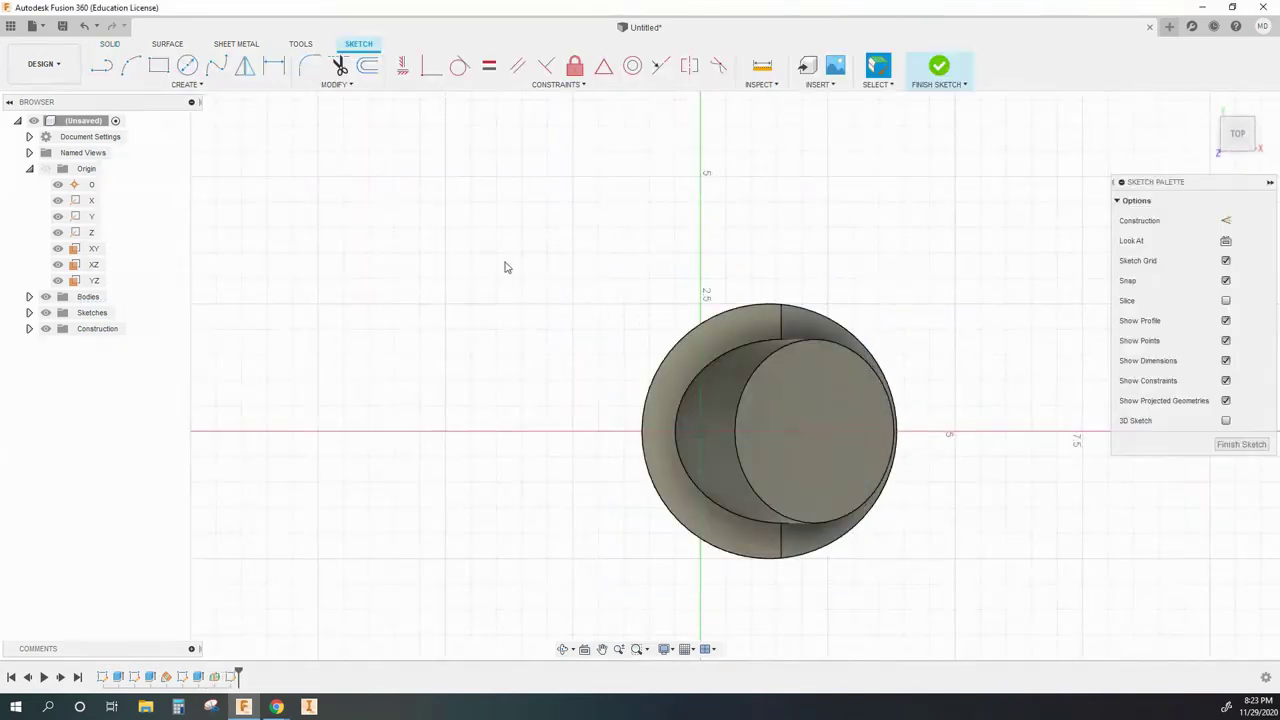
{"action": "left_click", "coordinate": [158, 66]}
{"action": "left_click", "coordinate": [598, 278]}
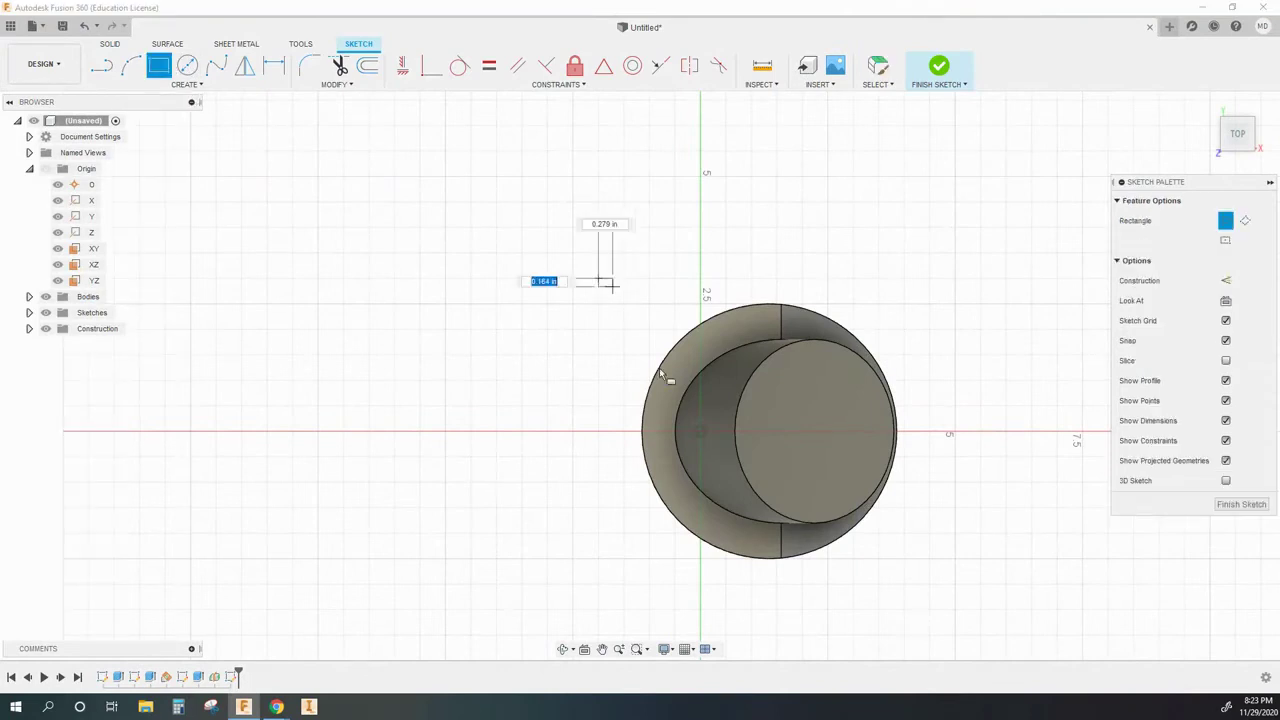
{"action": "left_click", "coordinate": [726, 584]}
{"action": "left_click", "coordinate": [938, 66]}
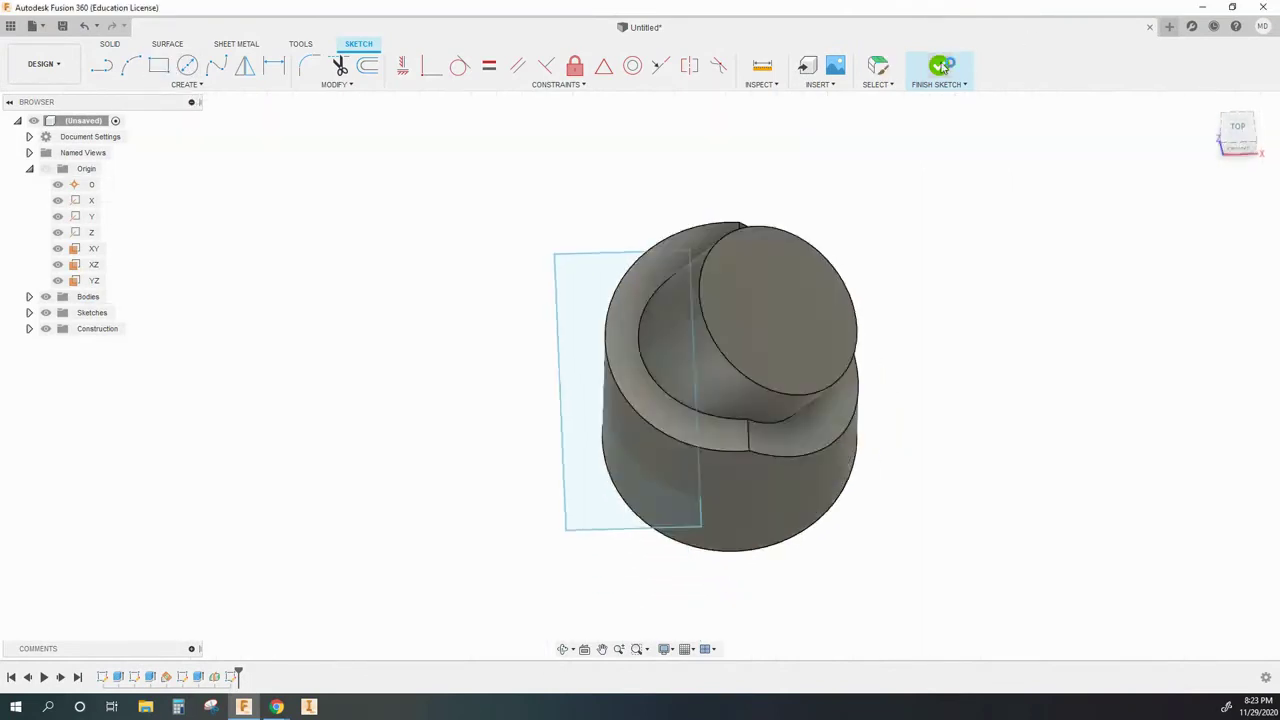
Extrude the rectangle symmetrically as a cut to make a slot through the cylinder's side.
{"action": "key", "text": "e"}
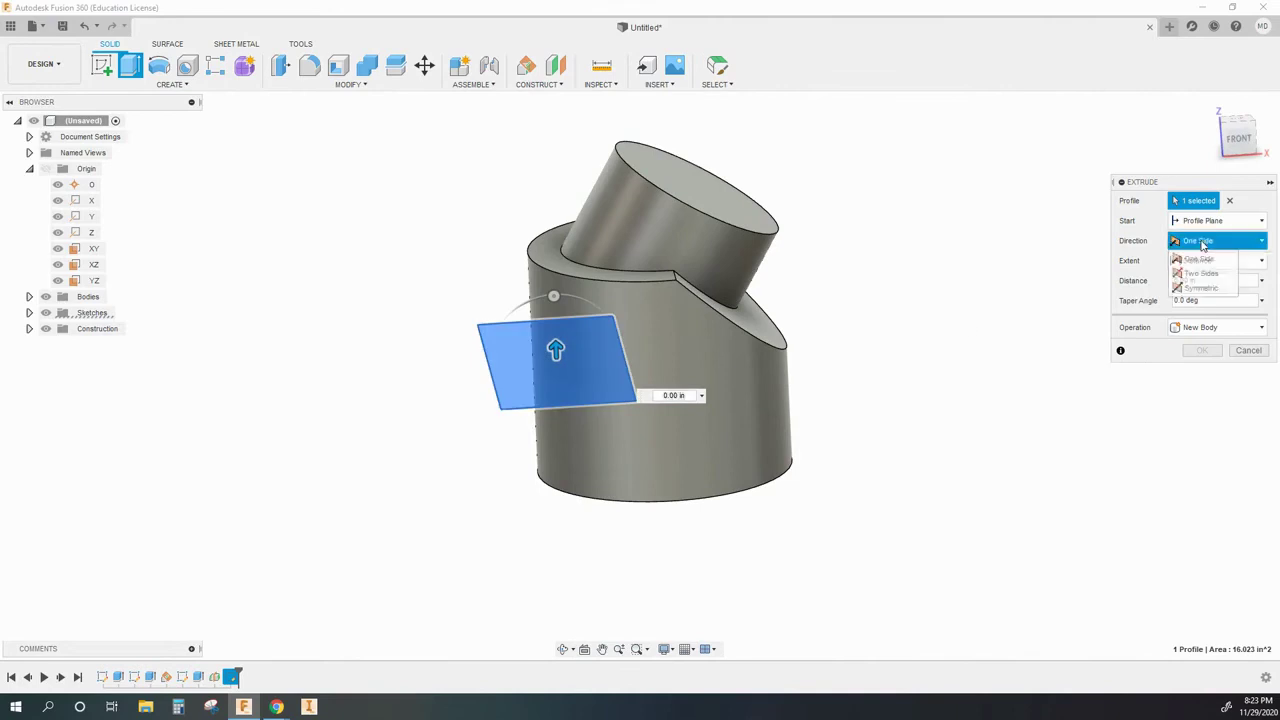
{"action": "left_click", "coordinate": [1201, 288]}
{"action": "left_click_drag", "start_coordinate": [556, 349], "coordinate": [556, 298]}
{"action": "left_click", "coordinate": [1208, 390]}
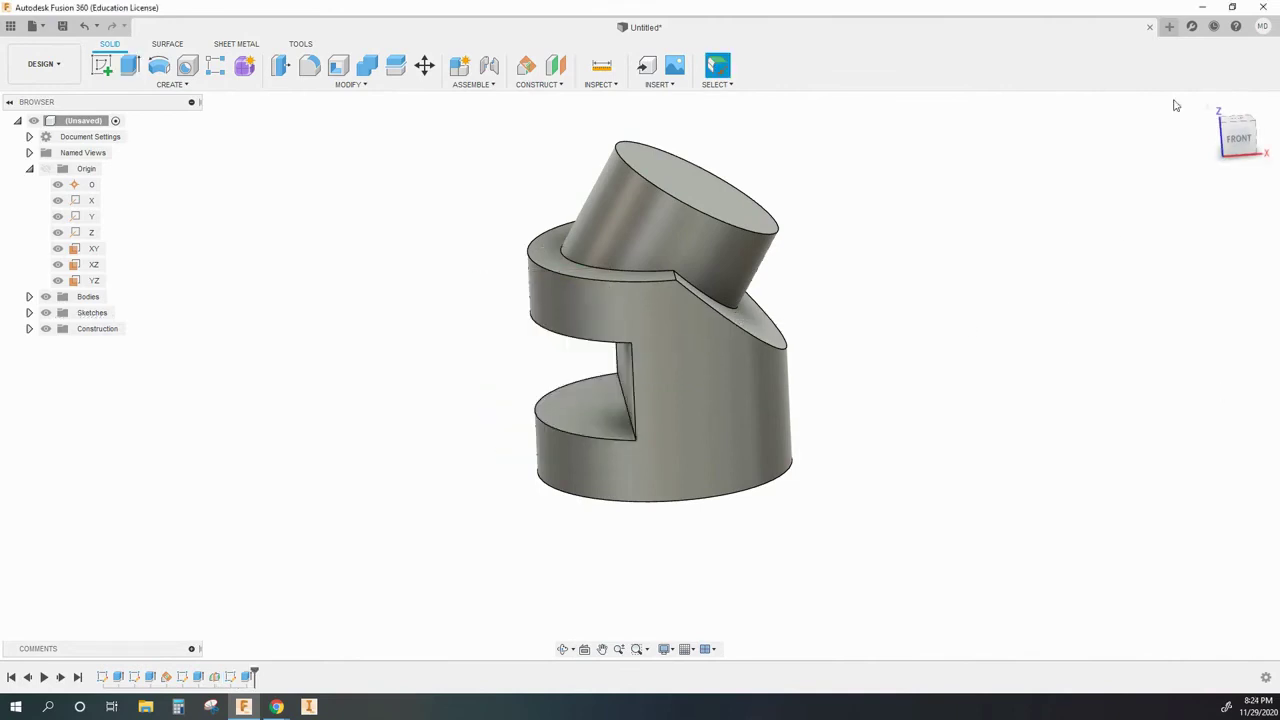
Create a plane tangent to the tilted boss's cylindrical face at the sketch line's endpoint on its rim.
{"action": "left_click", "coordinate": [1207, 104]}
{"action": "left_click", "coordinate": [1215, 123]}
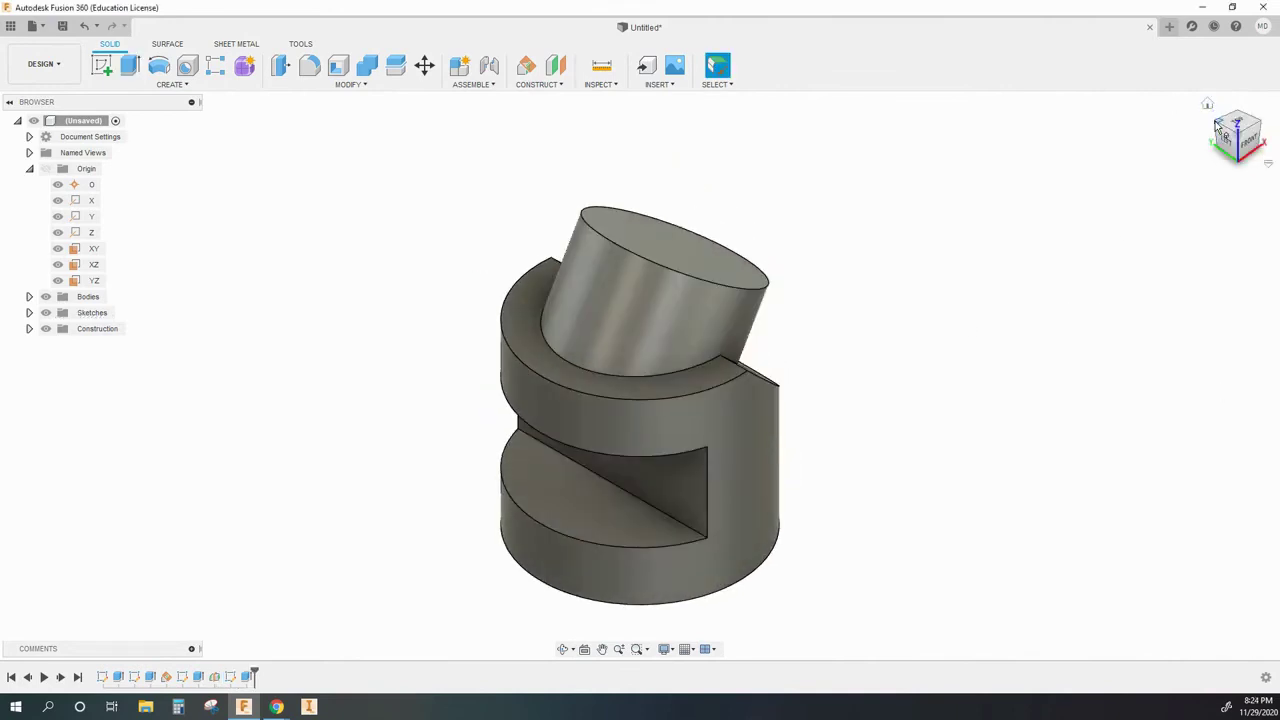
{"action": "left_click", "coordinate": [550, 86]}
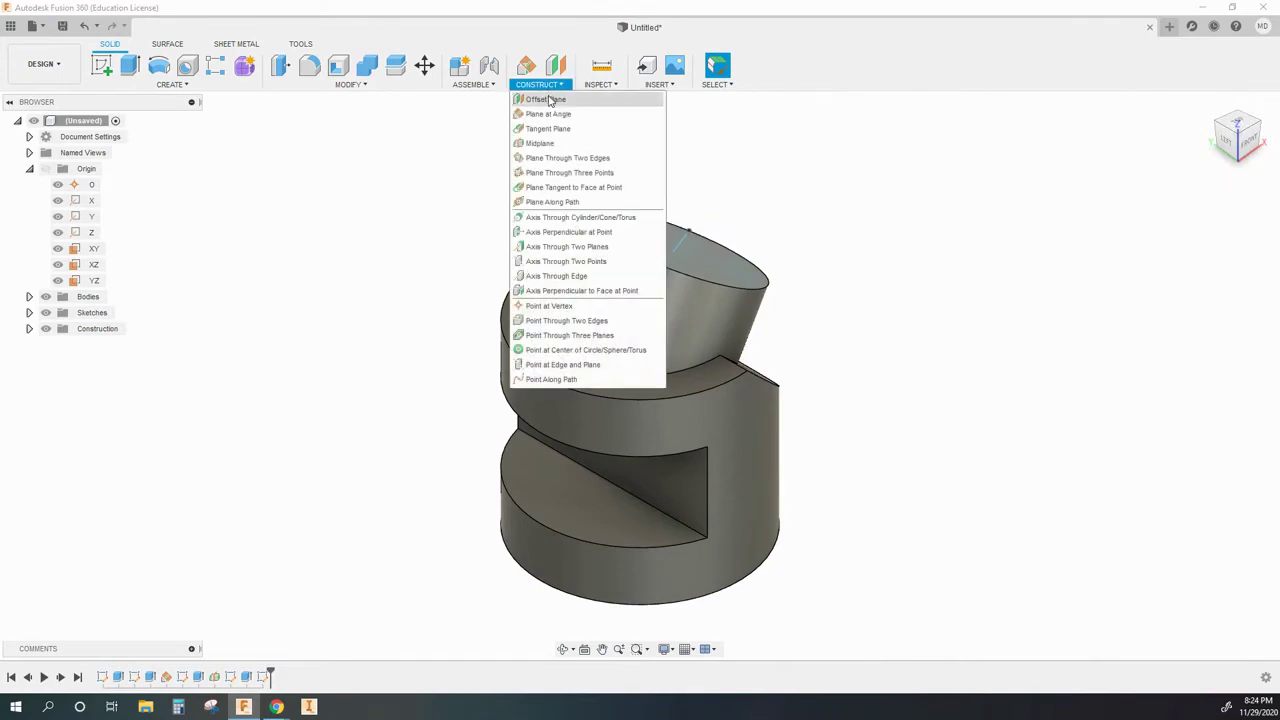
{"action": "left_click", "coordinate": [573, 187]}
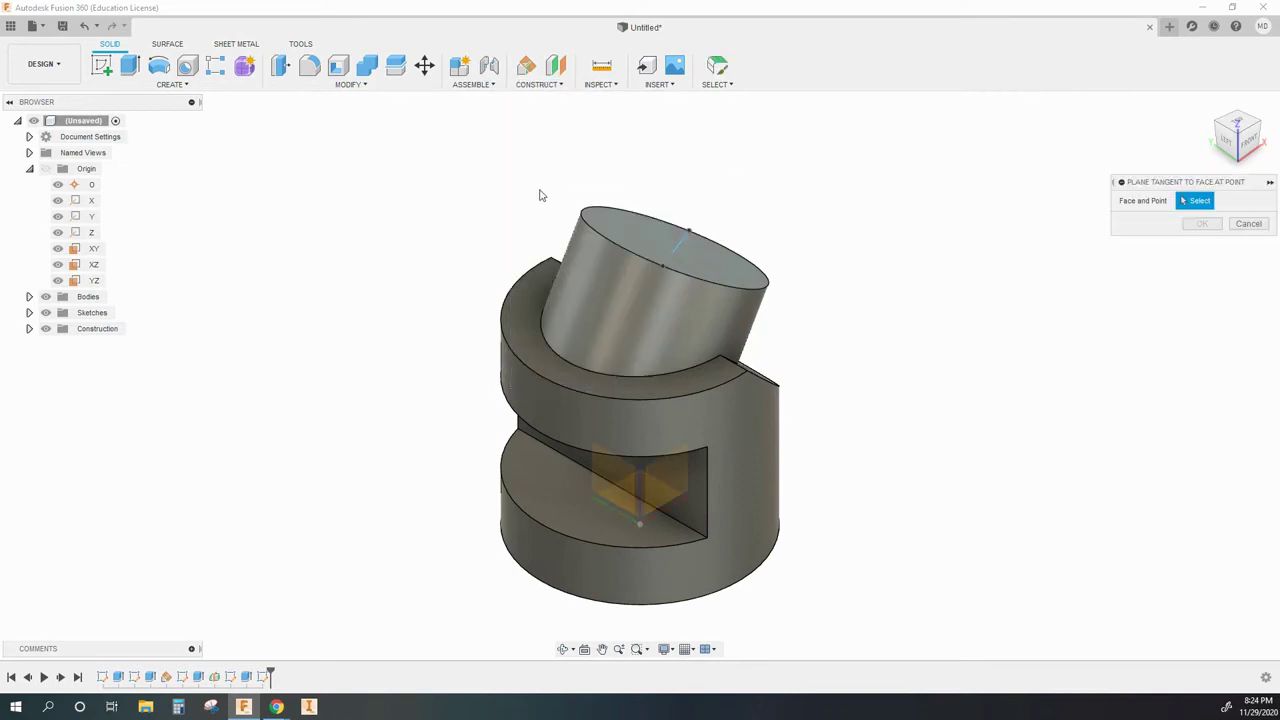
{"action": "left_click", "coordinate": [662, 268]}
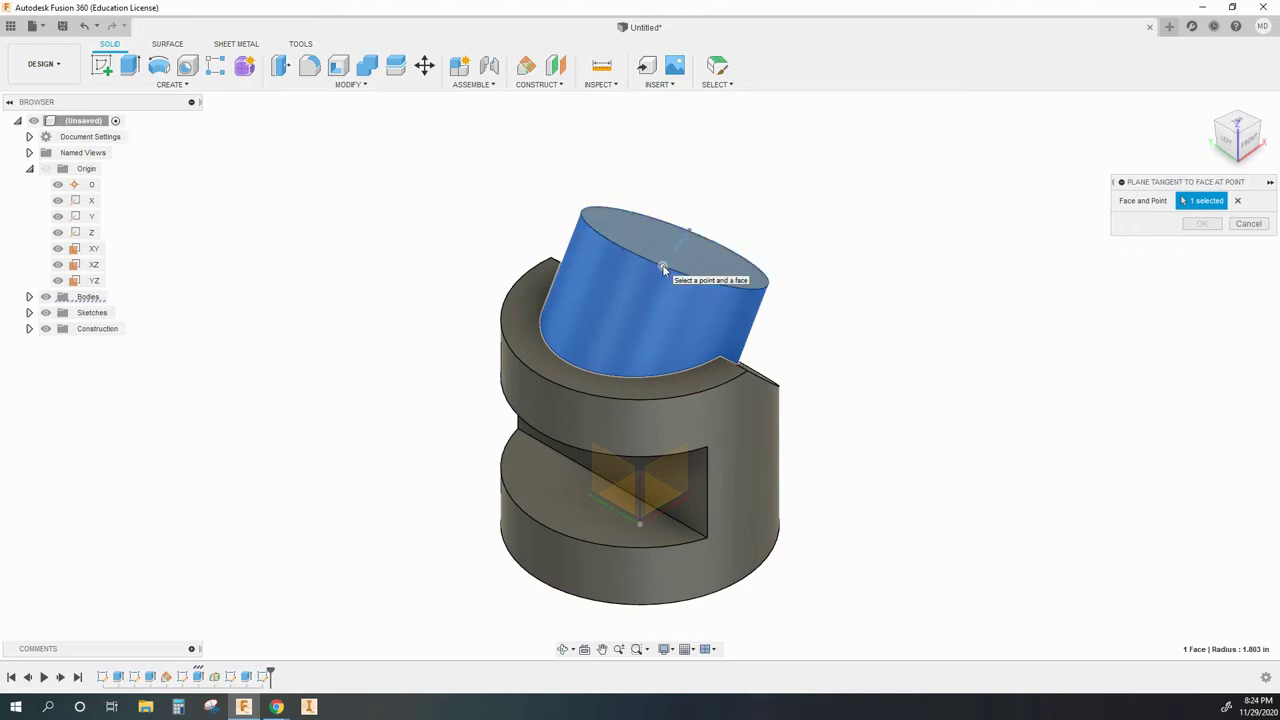
{"action": "left_click", "coordinate": [662, 268]}
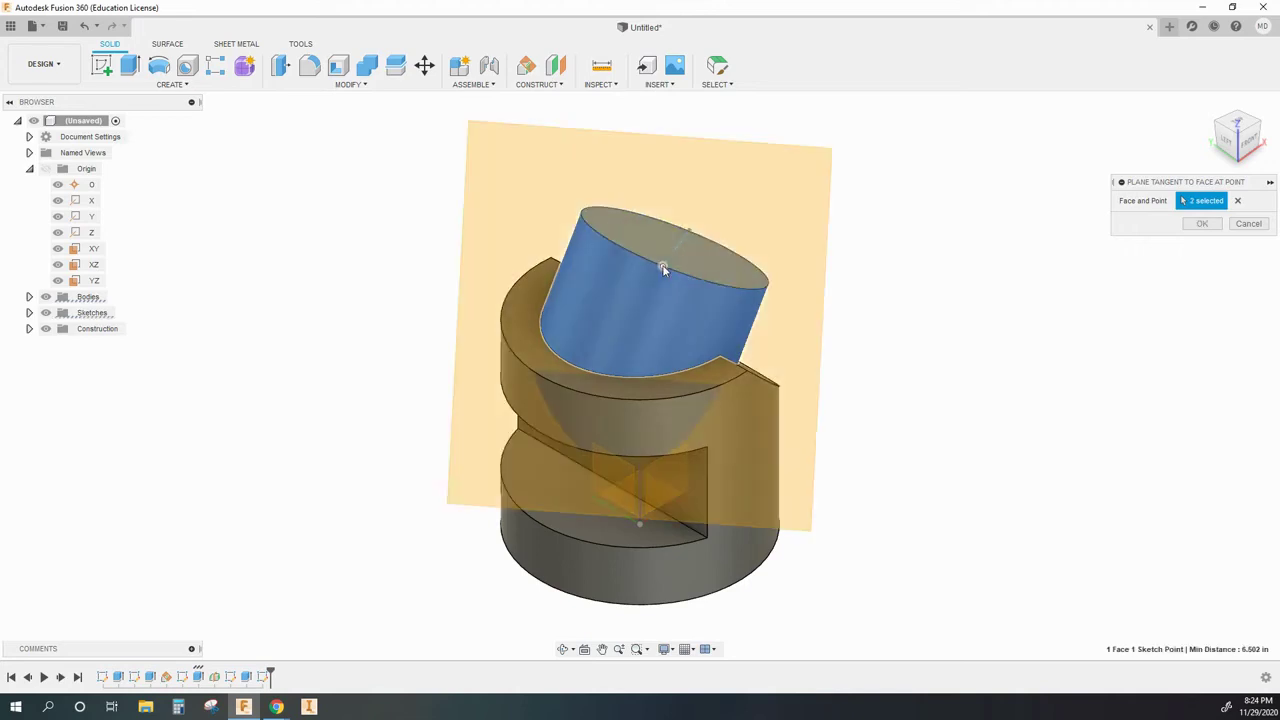
{"action": "left_click", "coordinate": [1248, 148]}
{"action": "mouse_move", "coordinate": [1240, 138]}
{"action": "left_mouse_down"}
{"action": "mouse_move", "coordinate": [1205, 140]}
{"action": "mouse_move", "coordinate": [1240, 131]}
{"action": "mouse_move", "coordinate": [1213, 117]}
{"action": "mouse_move", "coordinate": [1230, 95]}
{"action": "mouse_move", "coordinate": [1216, 122]}
{"action": "mouse_move", "coordinate": [839, 220]}
{"action": "left_mouse_up"}
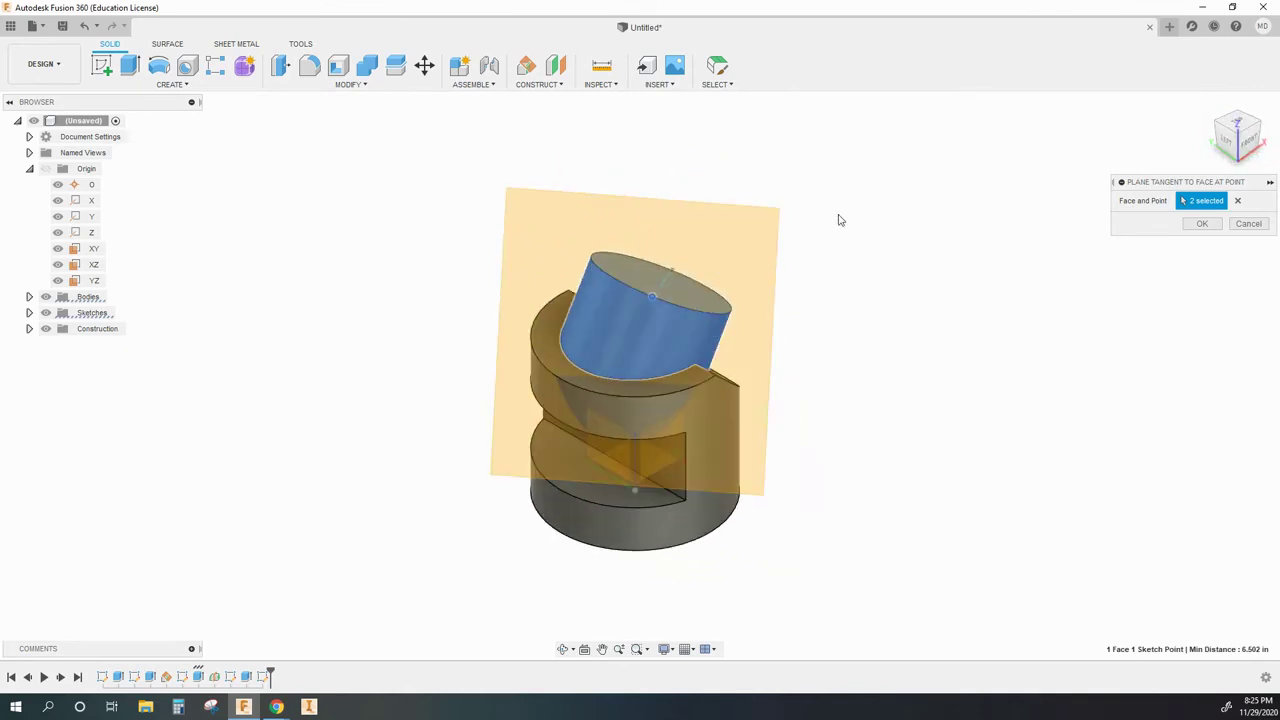
On the tangent plane, sketch a closed square of lines about 0.5 in wide just below the origin, and finish the sketch.
{"action": "left_click", "coordinate": [108, 70]}
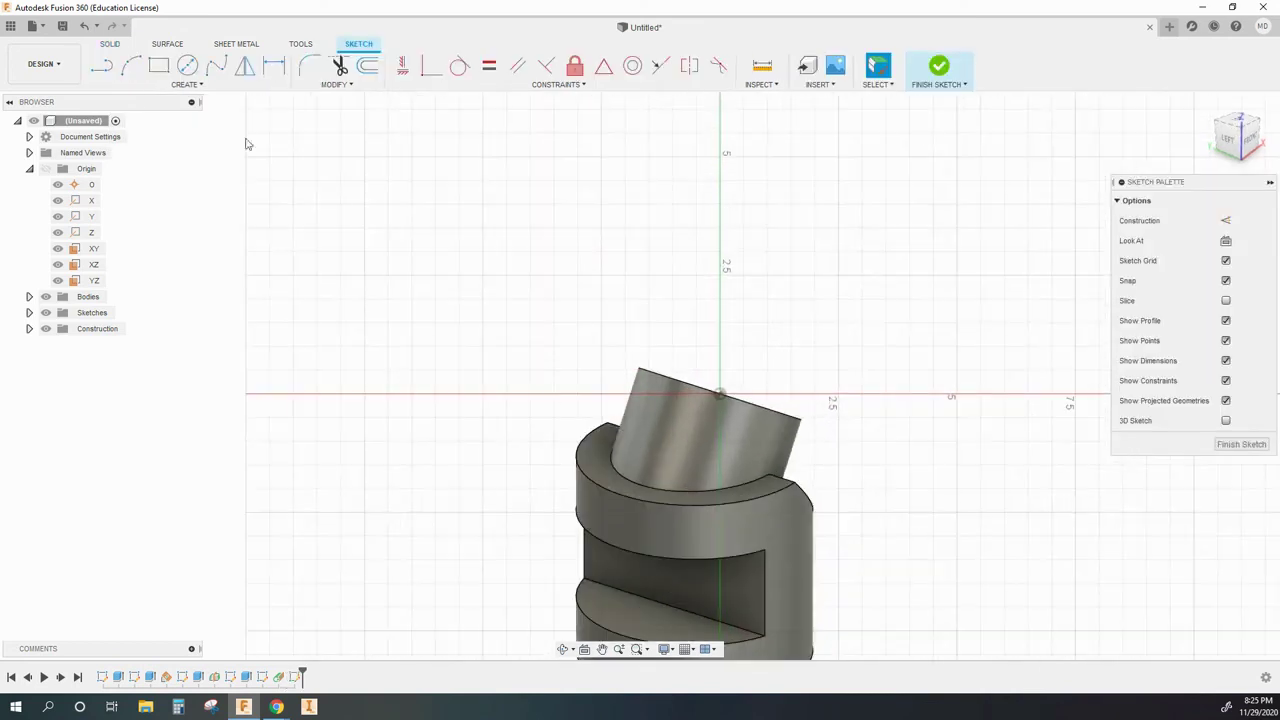
{"action": "key", "text": "r"}
{"action": "key", "text": "l"}
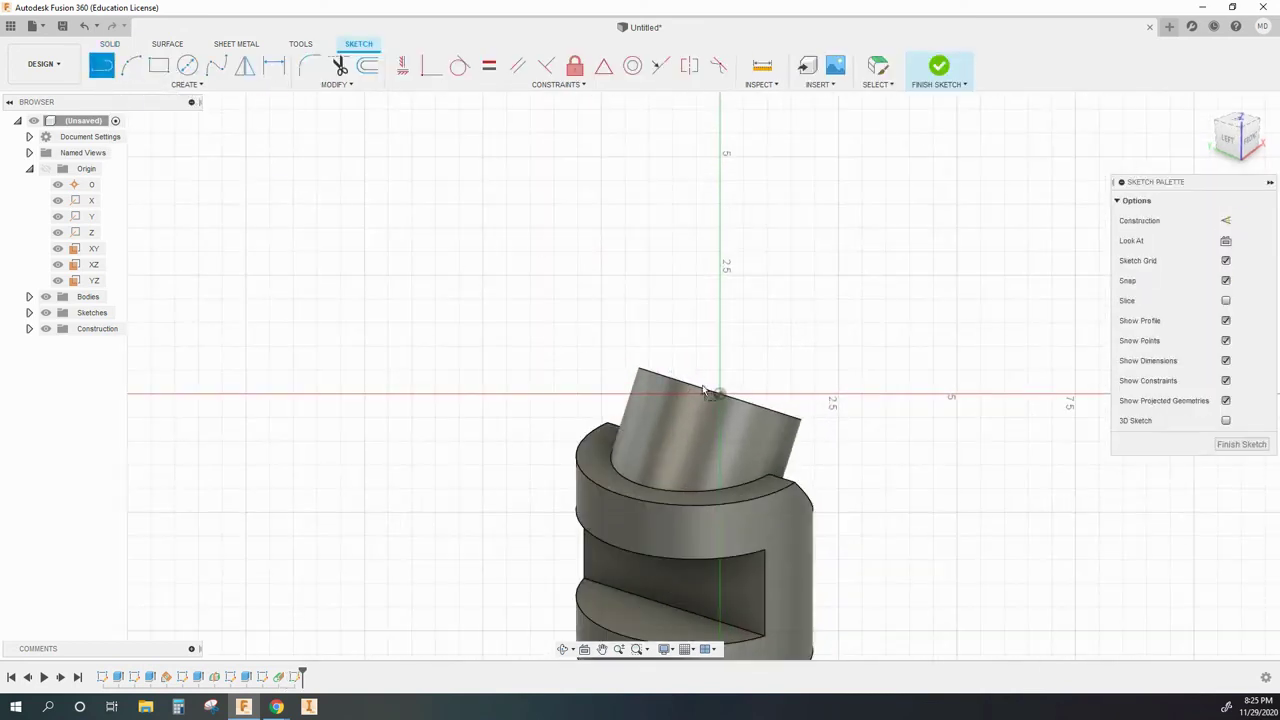
{"action": "left_click", "coordinate": [697, 418]}
{"action": "left_click", "coordinate": [720, 418]}
{"action": "left_click", "coordinate": [720, 441]}
{"action": "left_click", "coordinate": [697, 441]}
{"action": "left_click", "coordinate": [697, 418]}
{"action": "left_click", "coordinate": [938, 66]}
Extrude the small square symmetrically by 0.20 in and join it to the tilted boss.
{"action": "left_click", "coordinate": [1205, 112]}
{"action": "key", "text": "e"}
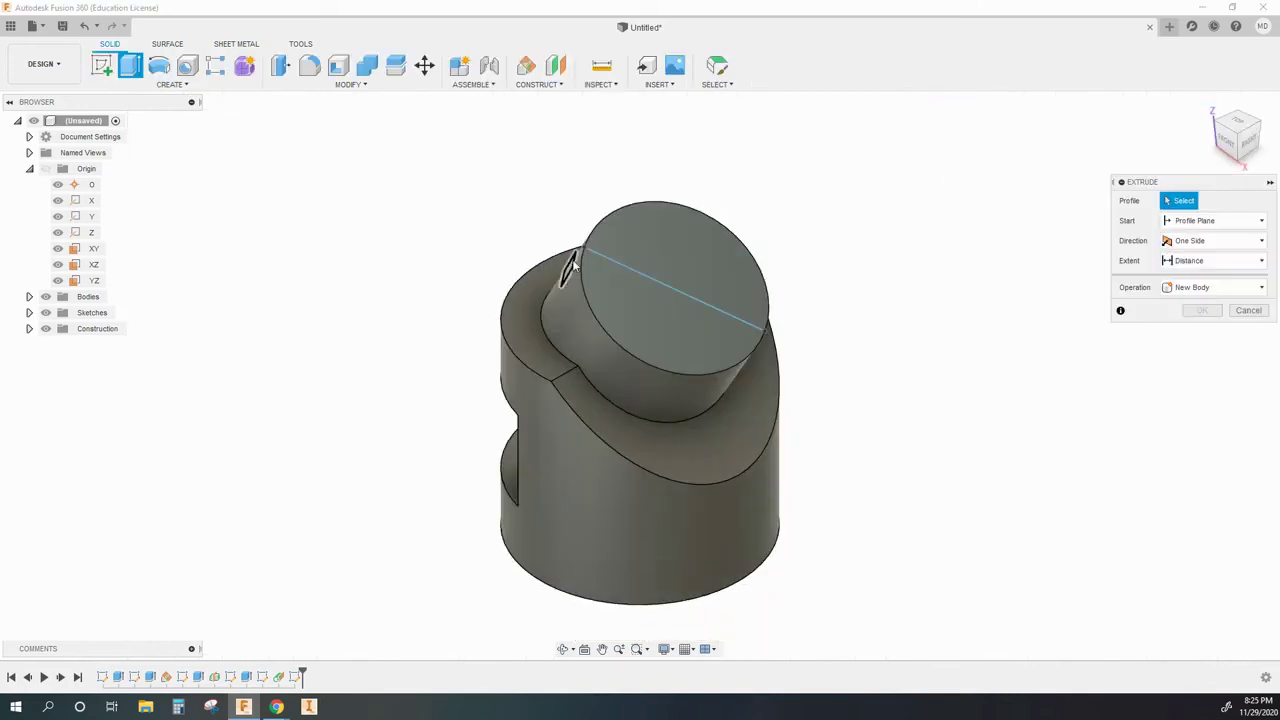
{"action": "scroll", "coordinate": [566, 270], "scroll_direction": "up", "scroll_amount": 3}
{"action": "left_click", "coordinate": [563, 266]}
{"action": "left_click", "coordinate": [1222, 240]}
{"action": "left_click", "coordinate": [1205, 295]}
{"action": "type", "text": ".25"}
{"action": "left_click", "coordinate": [1220, 350]}
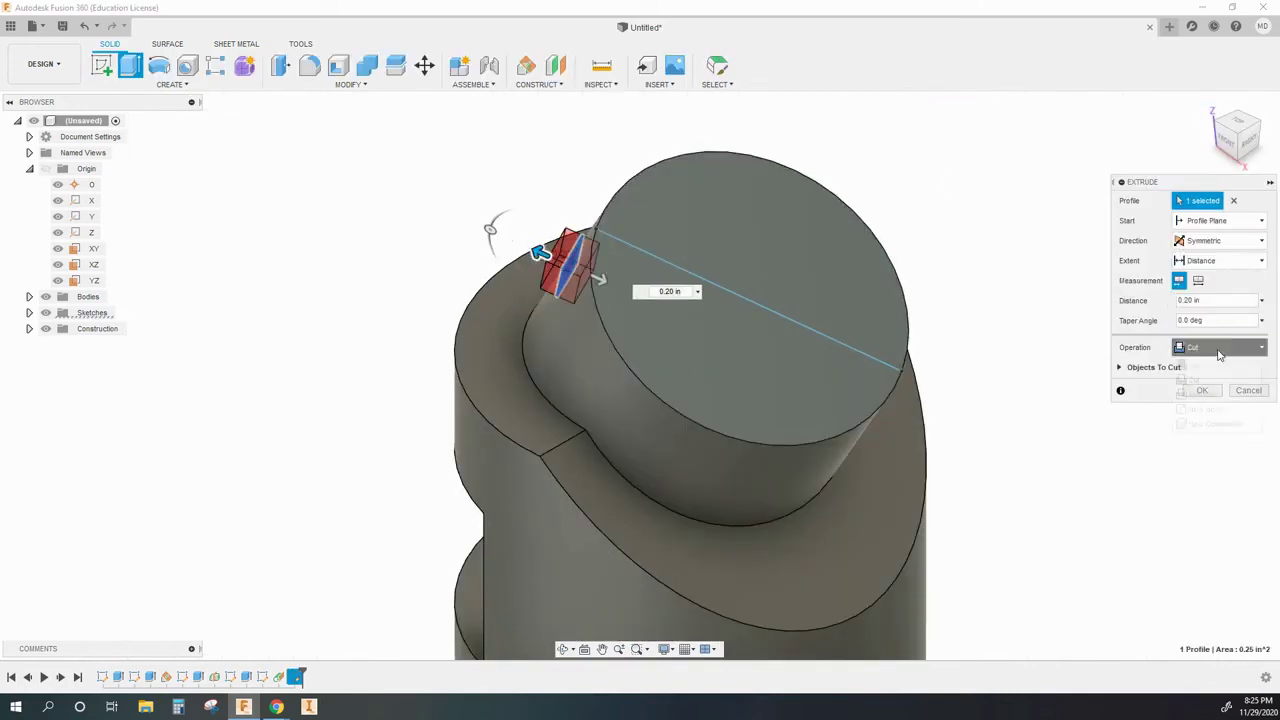
{"action": "left_click", "coordinate": [1205, 370]}
{"action": "key", "text": "Return"}
Collapse the Origin folder and hide all sketches.
{"action": "left_click", "coordinate": [1207, 104]}
{"action": "left_click", "coordinate": [1216, 122]}
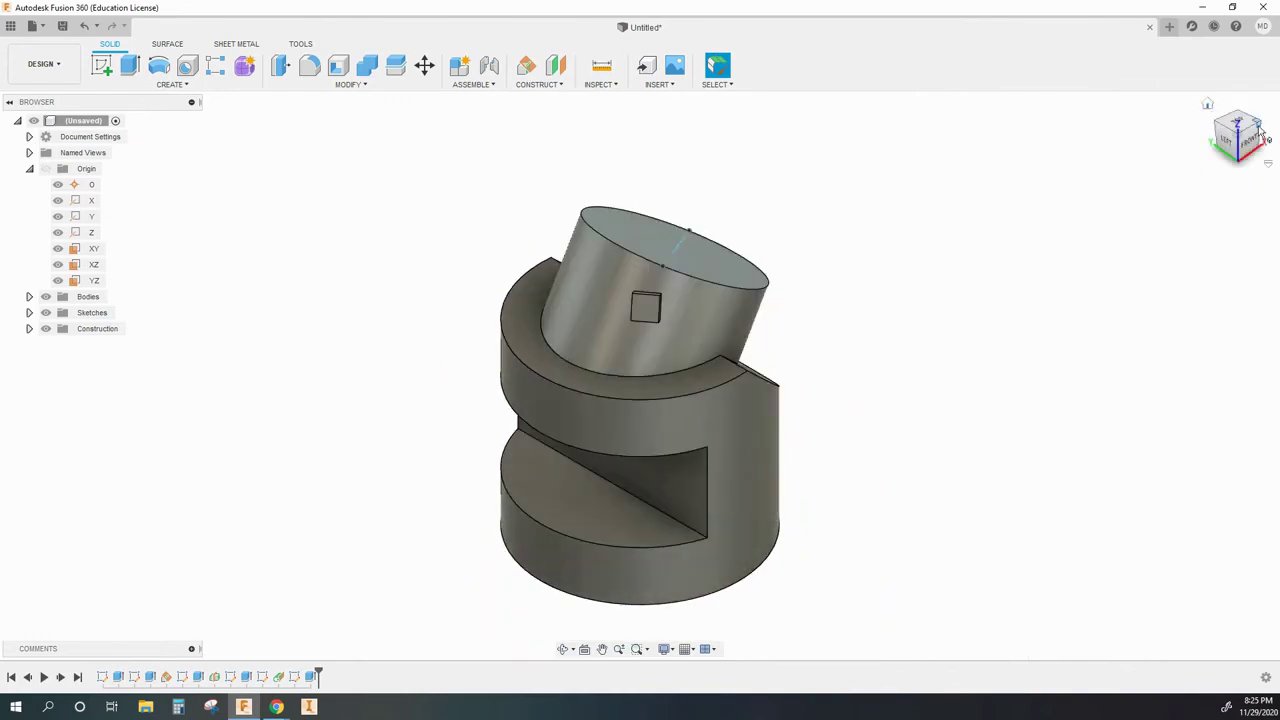
{"action": "left_click", "coordinate": [1258, 122]}
{"action": "left_click", "coordinate": [30, 170]}
{"action": "left_click", "coordinate": [45, 200]}
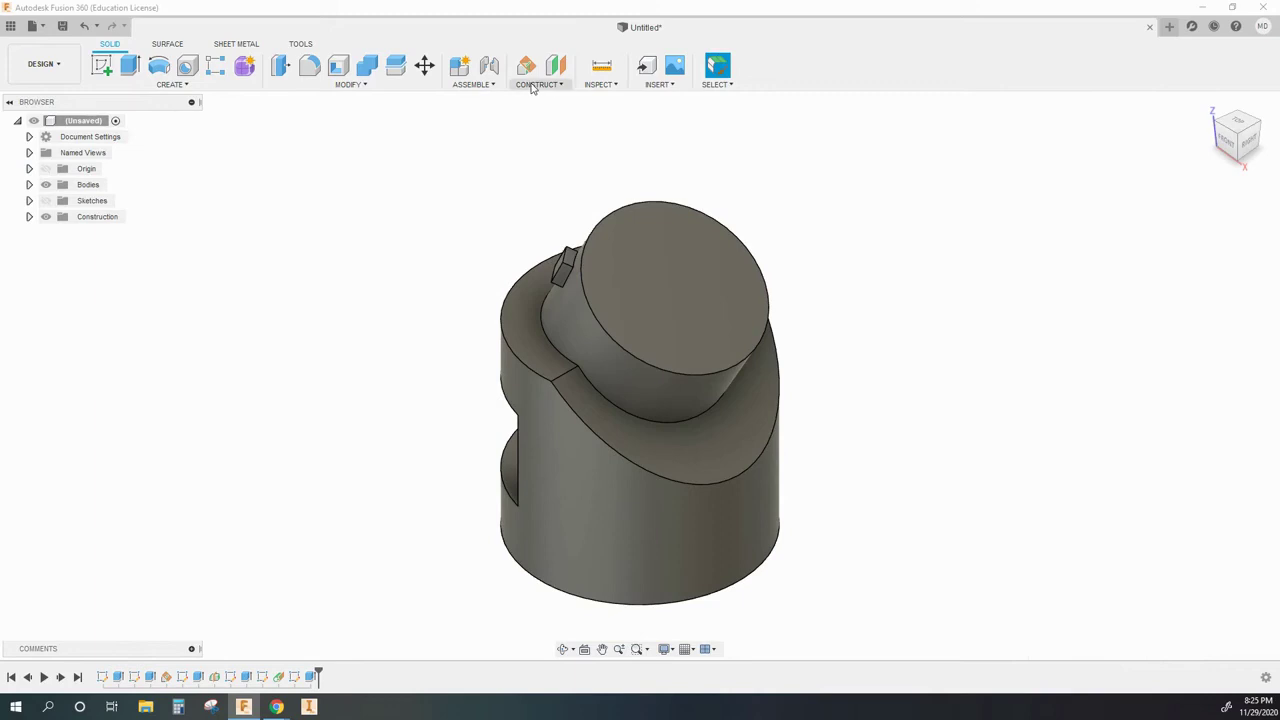
Expand the construction folder and highlight Plane1, Plane2 and Plane3 in turn to examine their positions on the model.
{"action": "left_click", "coordinate": [538, 84]}
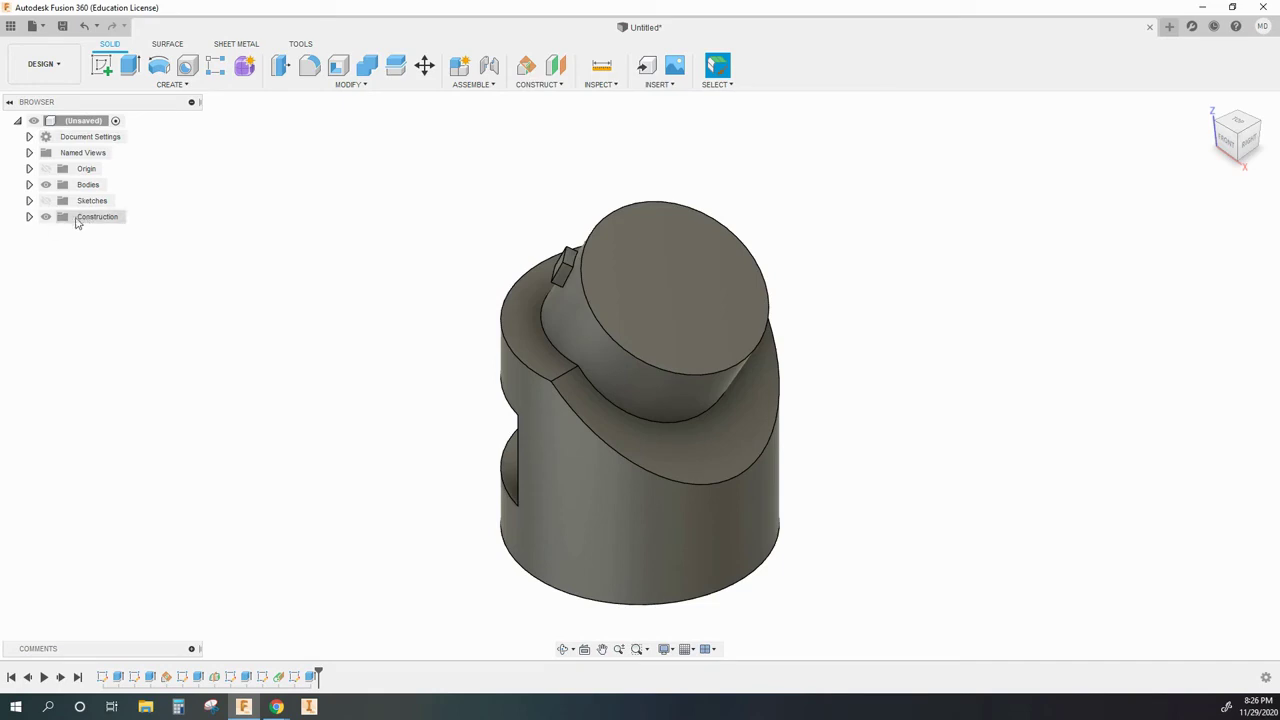
{"action": "left_click", "coordinate": [30, 218]}
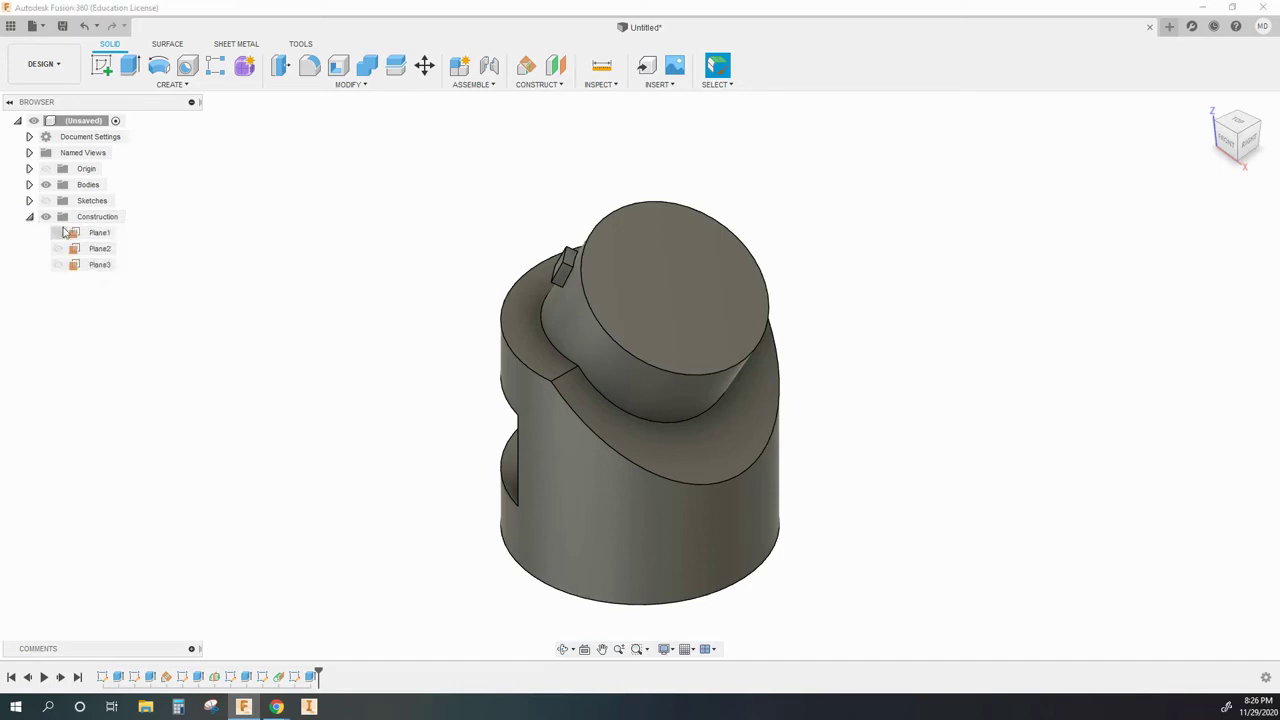
{"action": "left_click", "coordinate": [88, 233]}
{"action": "left_click", "coordinate": [91, 250]}
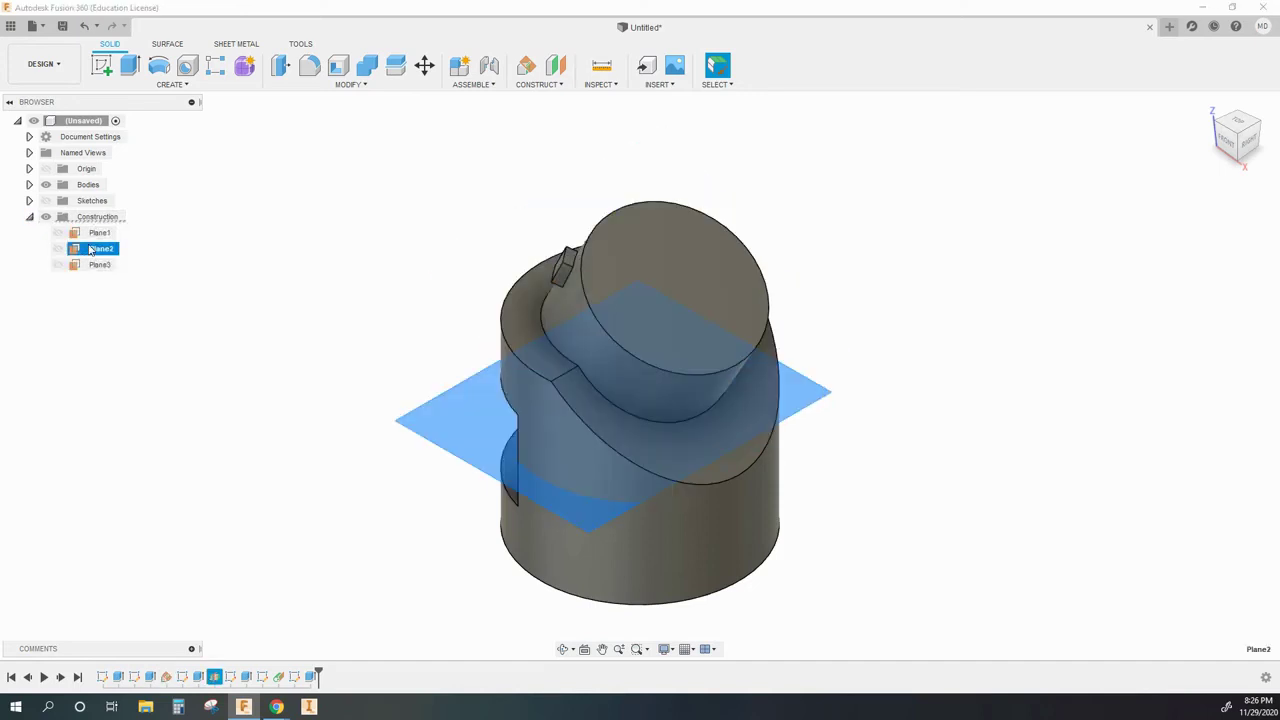
{"action": "left_click", "coordinate": [94, 266]}
{"action": "left_click", "coordinate": [87, 234]}
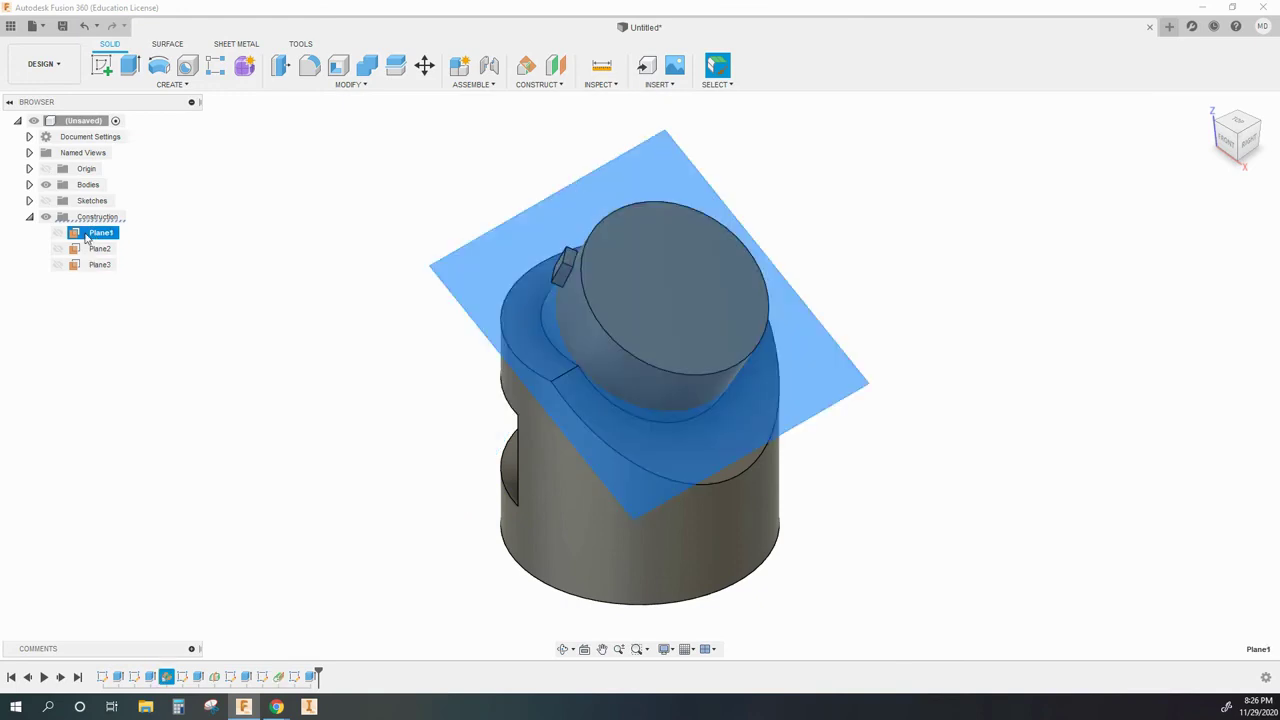
{"action": "left_click", "coordinate": [150, 245]}
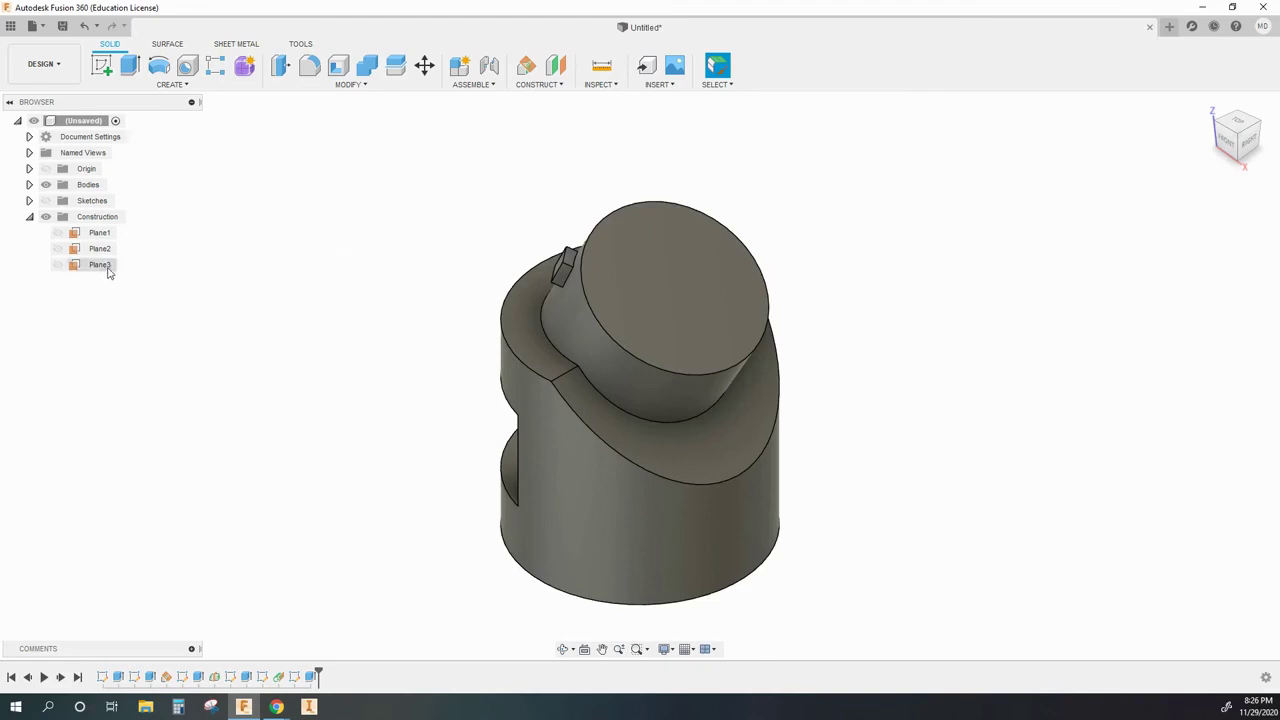
Show and hide Plane3 and Plane2 in turn to examine each one against the model.
{"action": "left_click", "coordinate": [57, 265]}
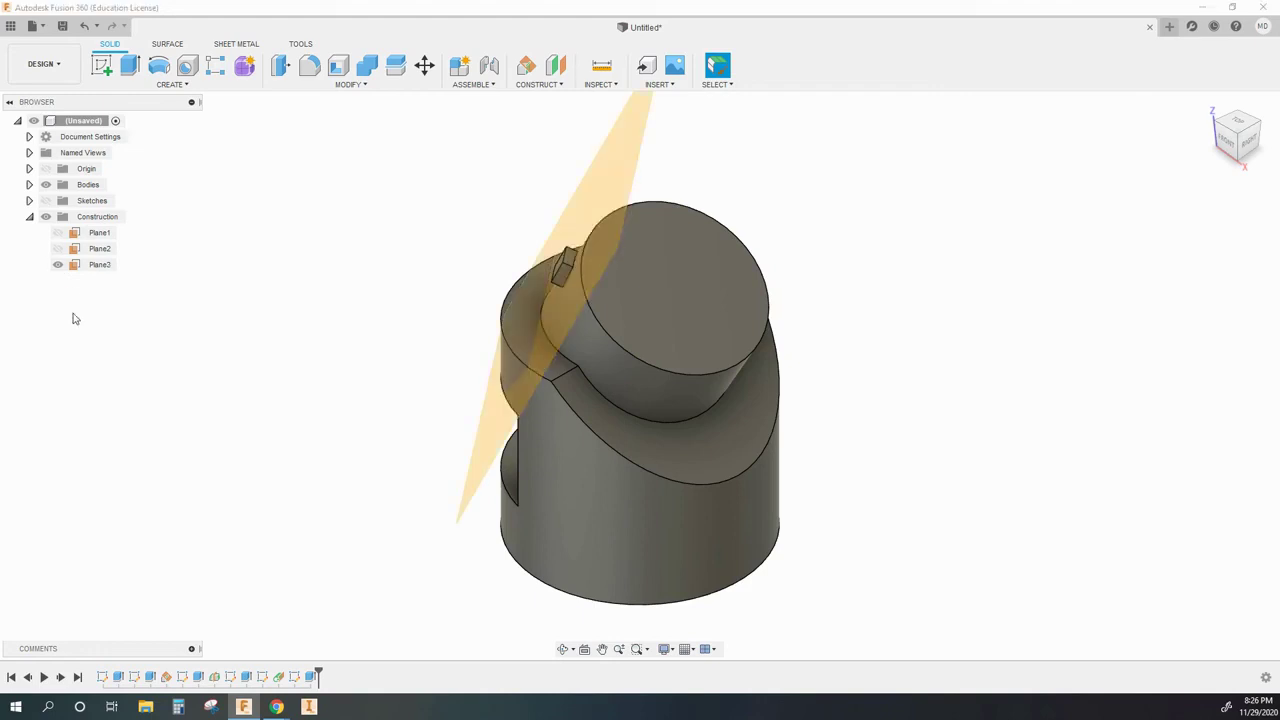
{"action": "left_click", "coordinate": [57, 264]}
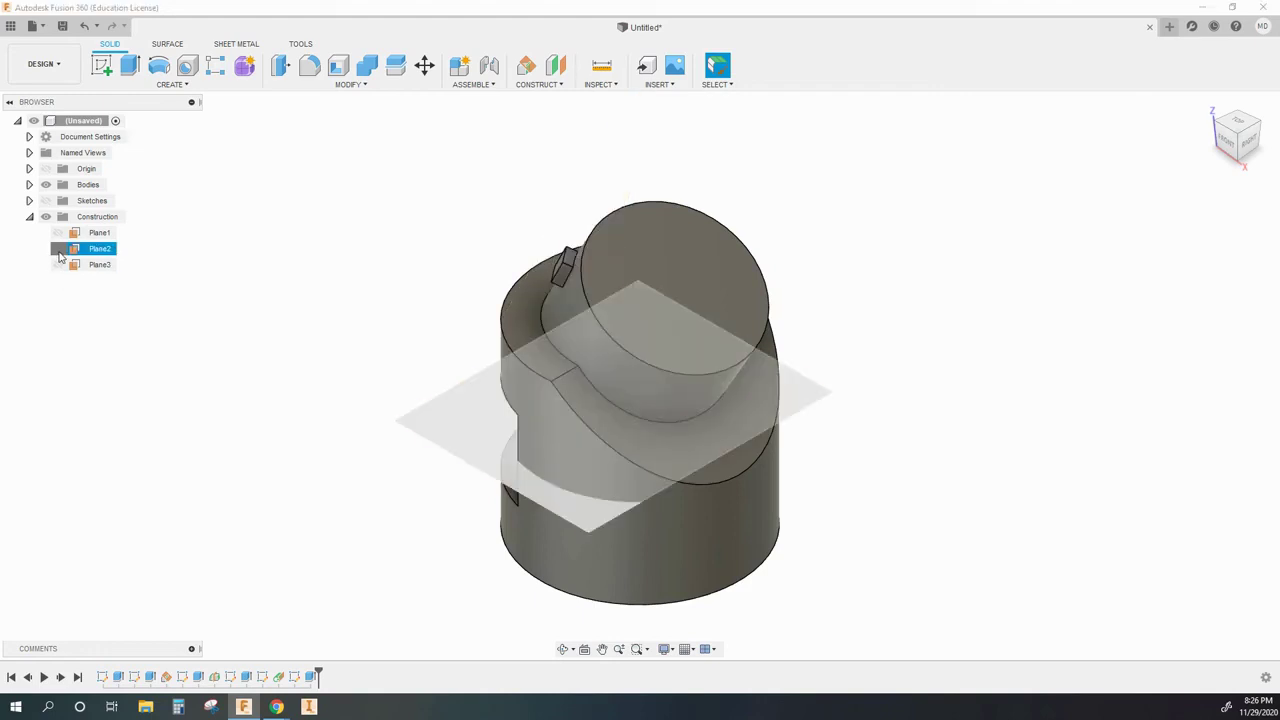
{"action": "left_click", "coordinate": [58, 250]}
{"action": "left_click", "coordinate": [58, 250]}
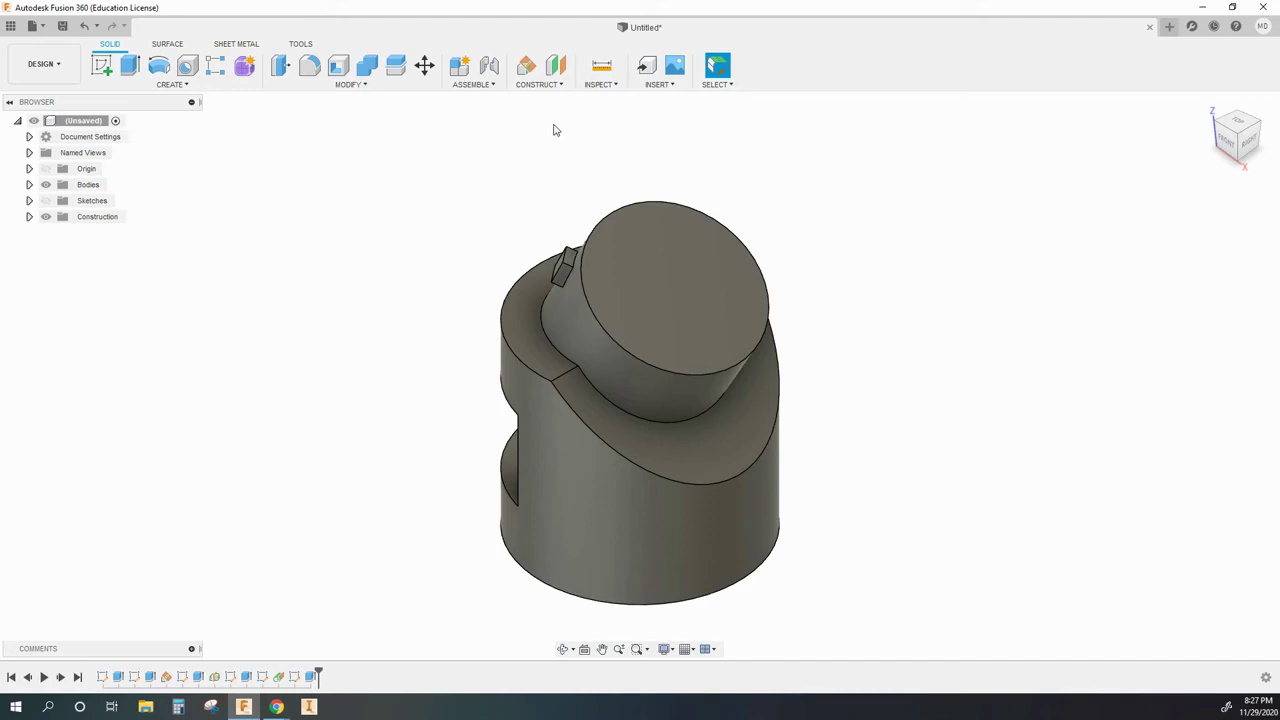
Create a construction plane offset 2.5 in outward from the circular end face of the tilted boss.
{"action": "left_click", "coordinate": [554, 68]}
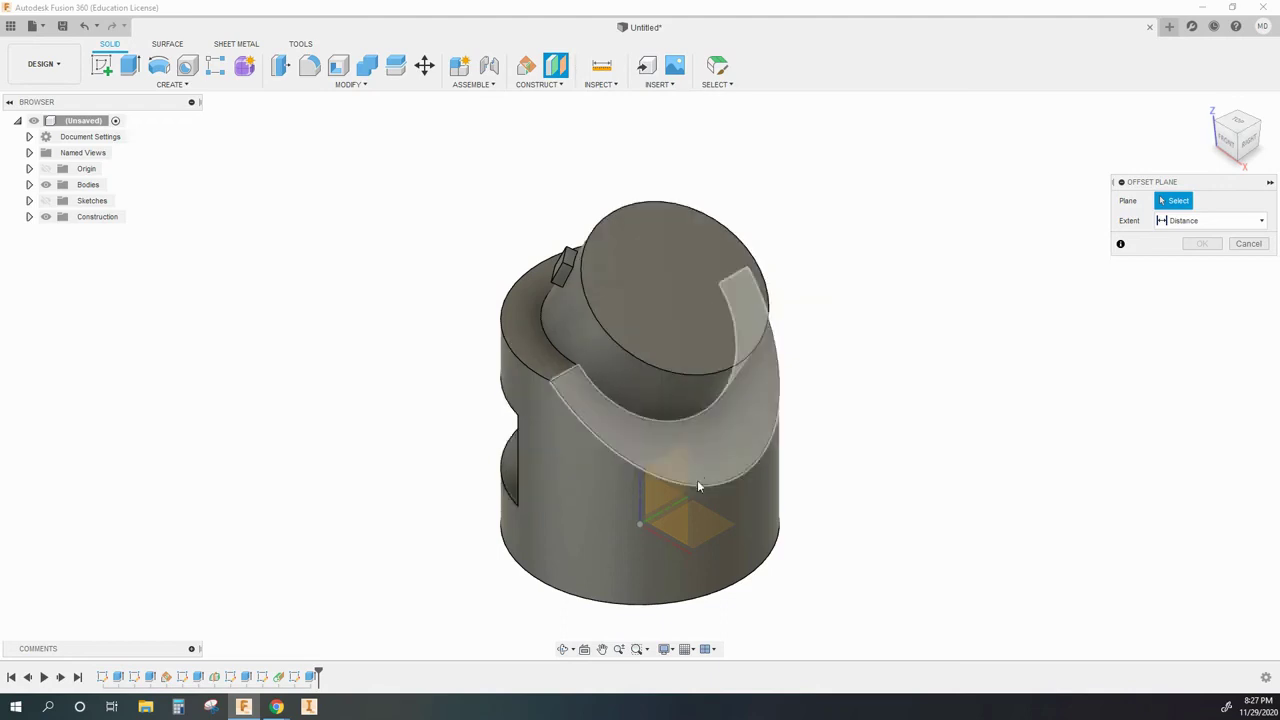
{"action": "left_click", "coordinate": [661, 273]}
{"action": "left_click_drag", "start_coordinate": [678, 280], "coordinate": [730, 208]}
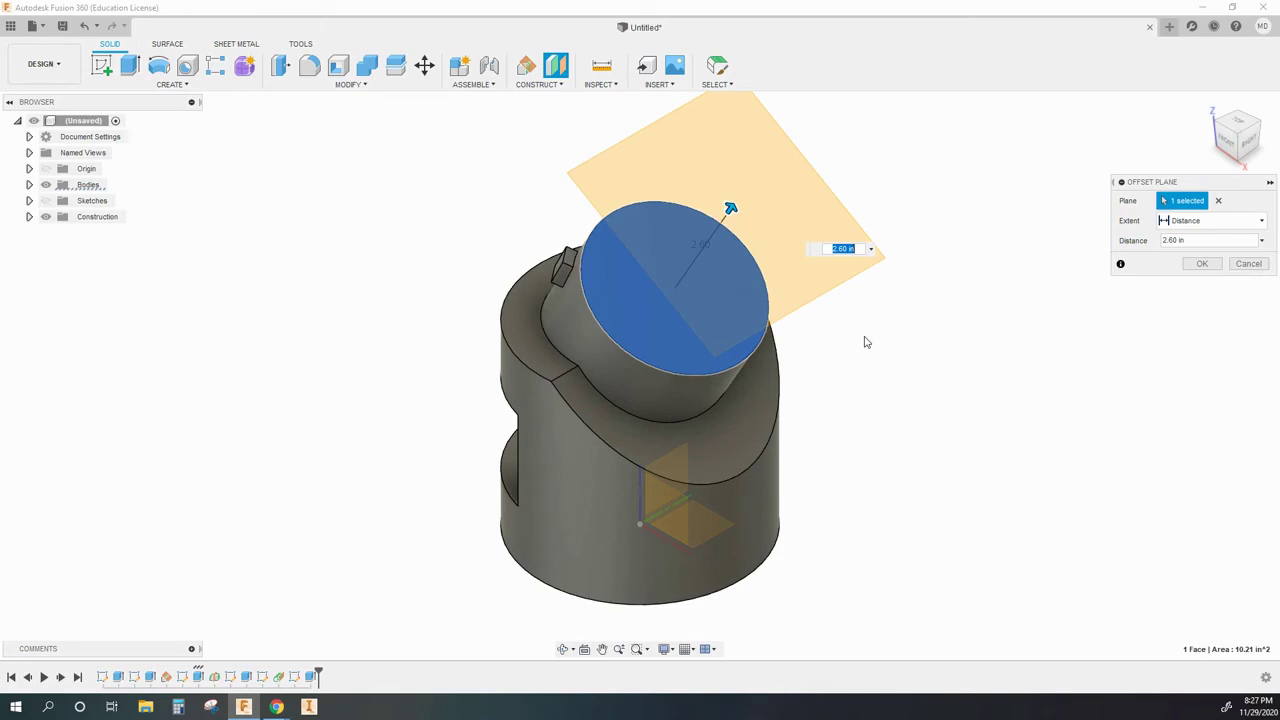
{"action": "type", "text": "2.5"}
{"action": "key", "text": "Return"}
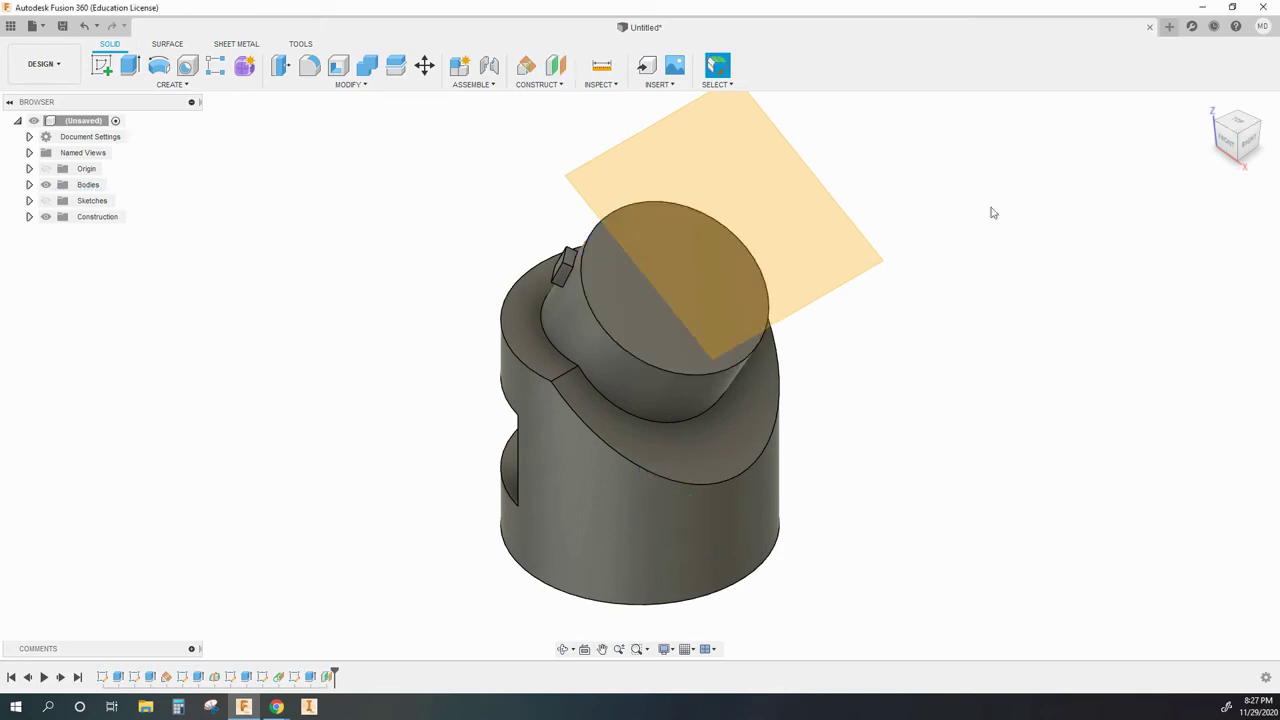
Sketch an inscribed hexagon on the new offset plane, centred on the sketch origin above the boss, and finish the sketch.
{"action": "left_click", "coordinate": [1221, 136]}
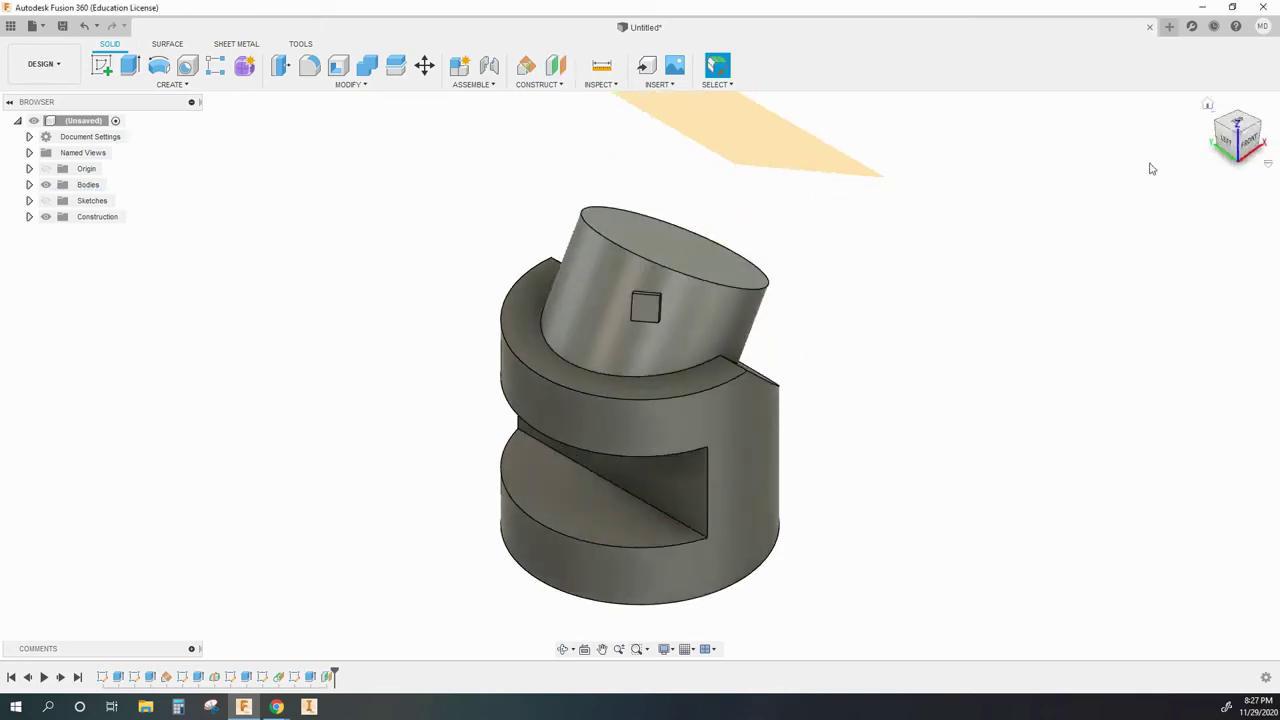
{"action": "left_click", "coordinate": [103, 66]}
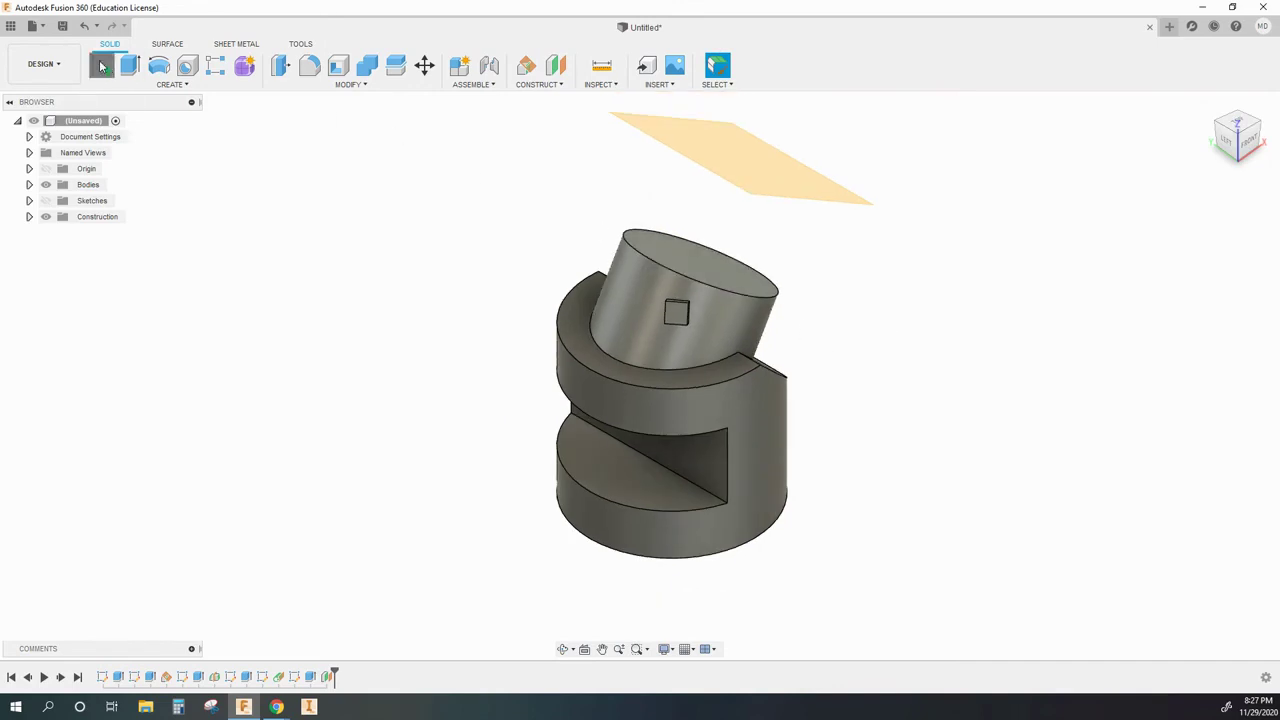
{"action": "left_click", "coordinate": [743, 160]}
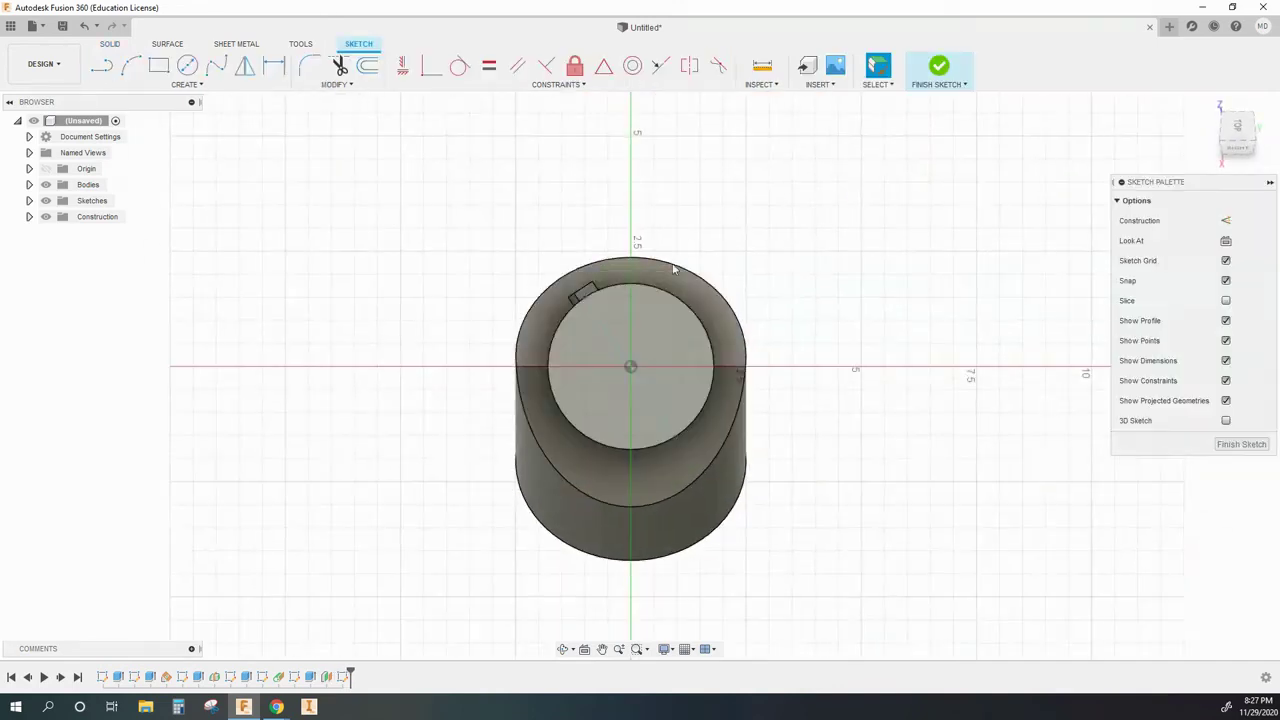
{"action": "left_click", "coordinate": [222, 86]}
{"action": "mouse_move", "coordinate": [200, 158]}
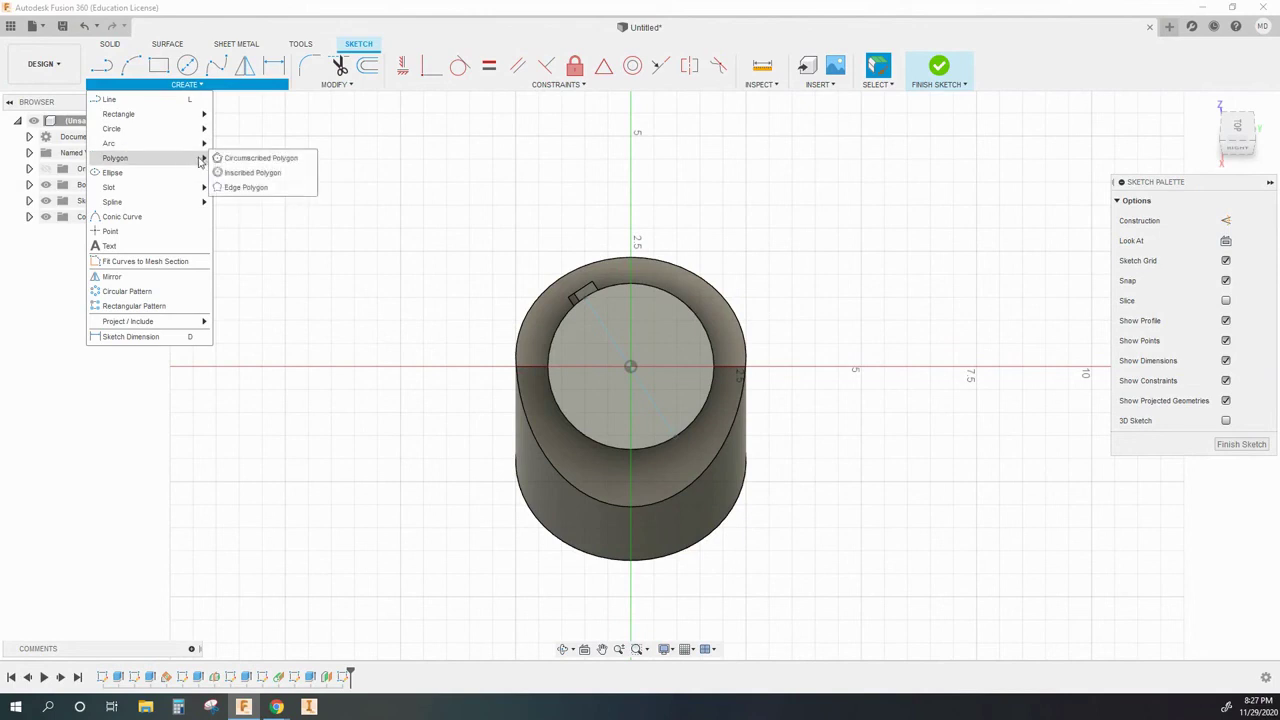
{"action": "left_click", "coordinate": [240, 177]}
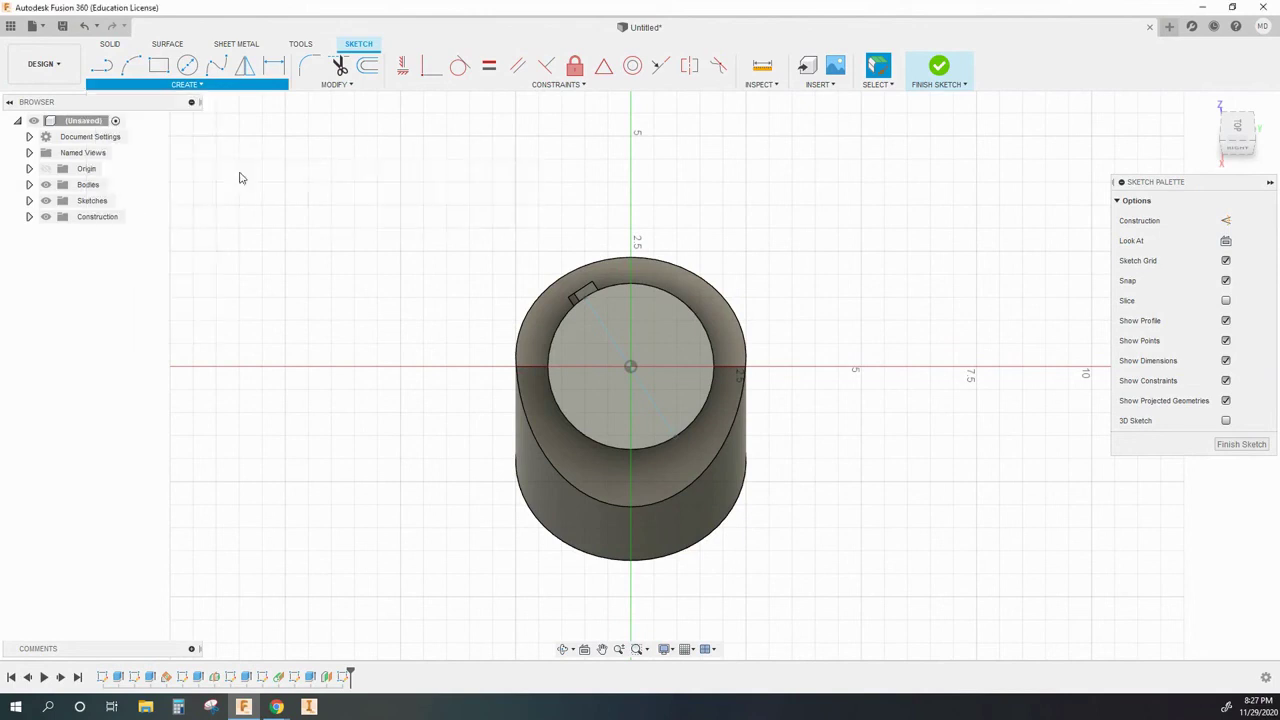
{"action": "left_click", "coordinate": [631, 367]}
{"action": "left_click", "coordinate": [631, 306]}
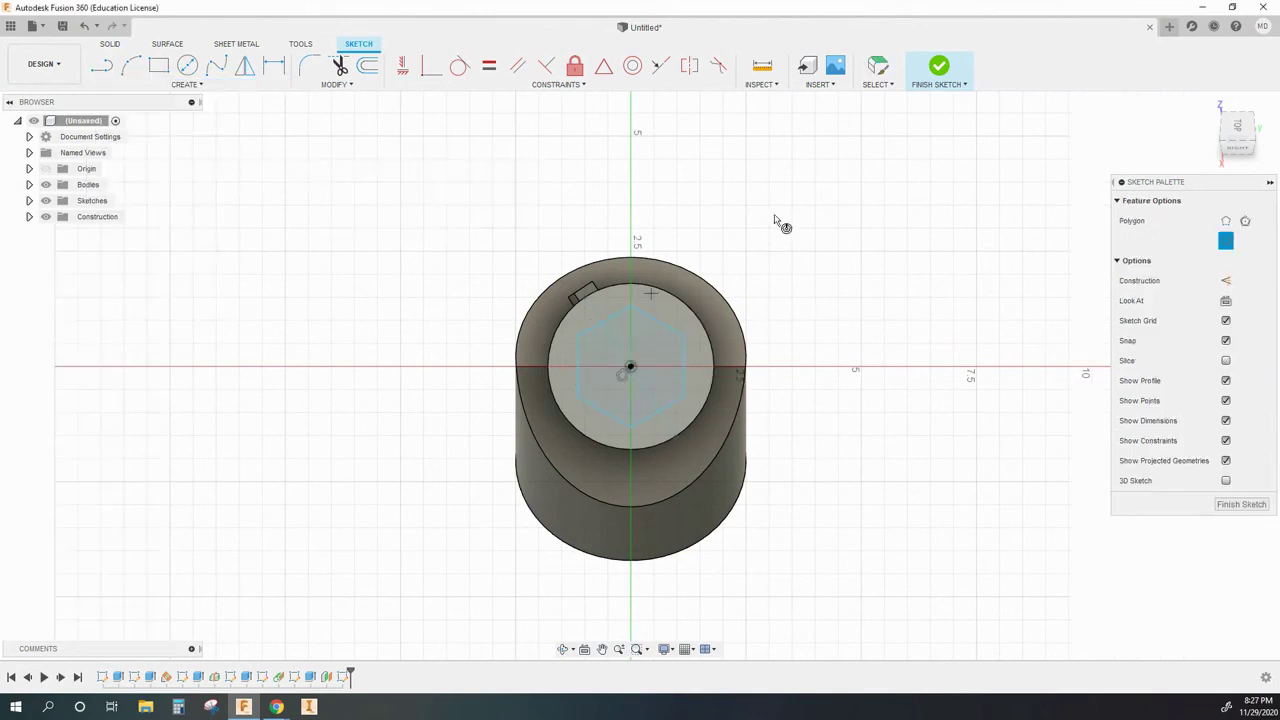
{"action": "left_click", "coordinate": [930, 67]}
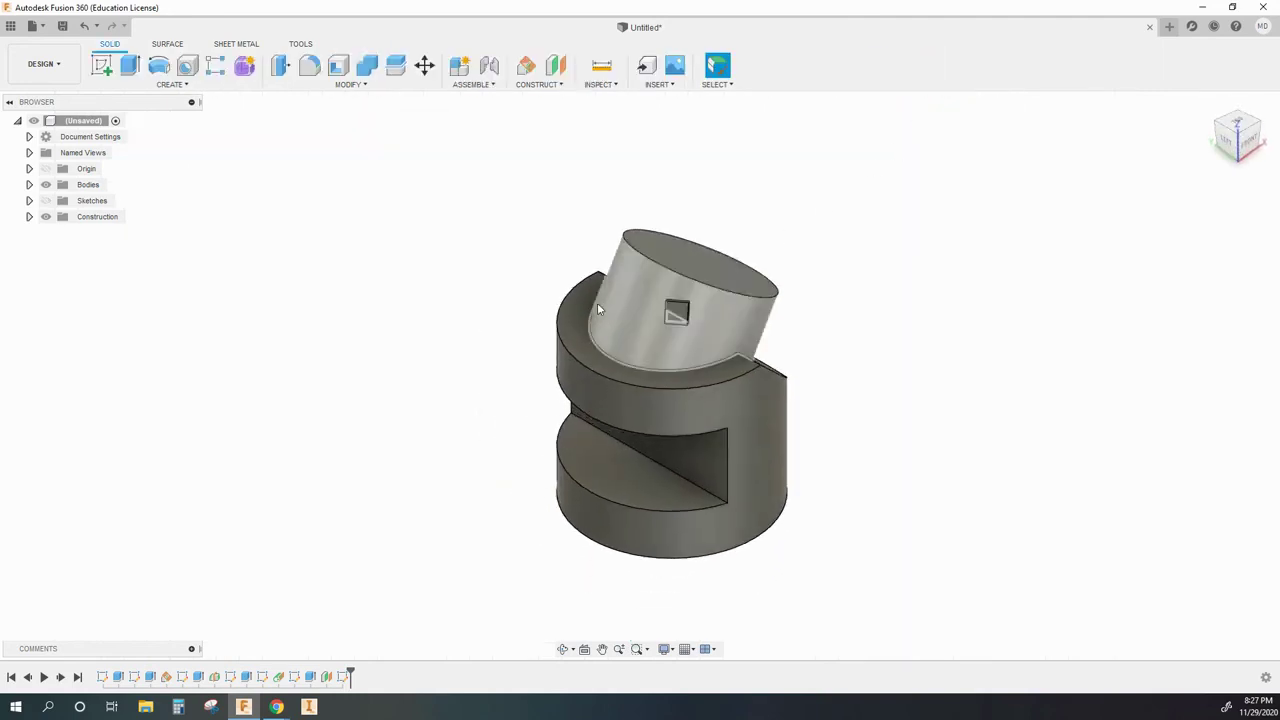
Show the sketches and loft both halves of the circle on the boss's end face to the hexagon, joining it to the body.
{"action": "left_click", "coordinate": [45, 200]}
{"action": "scroll", "coordinate": [607, 259], "scroll_direction": "down", "scroll_amount": 1}
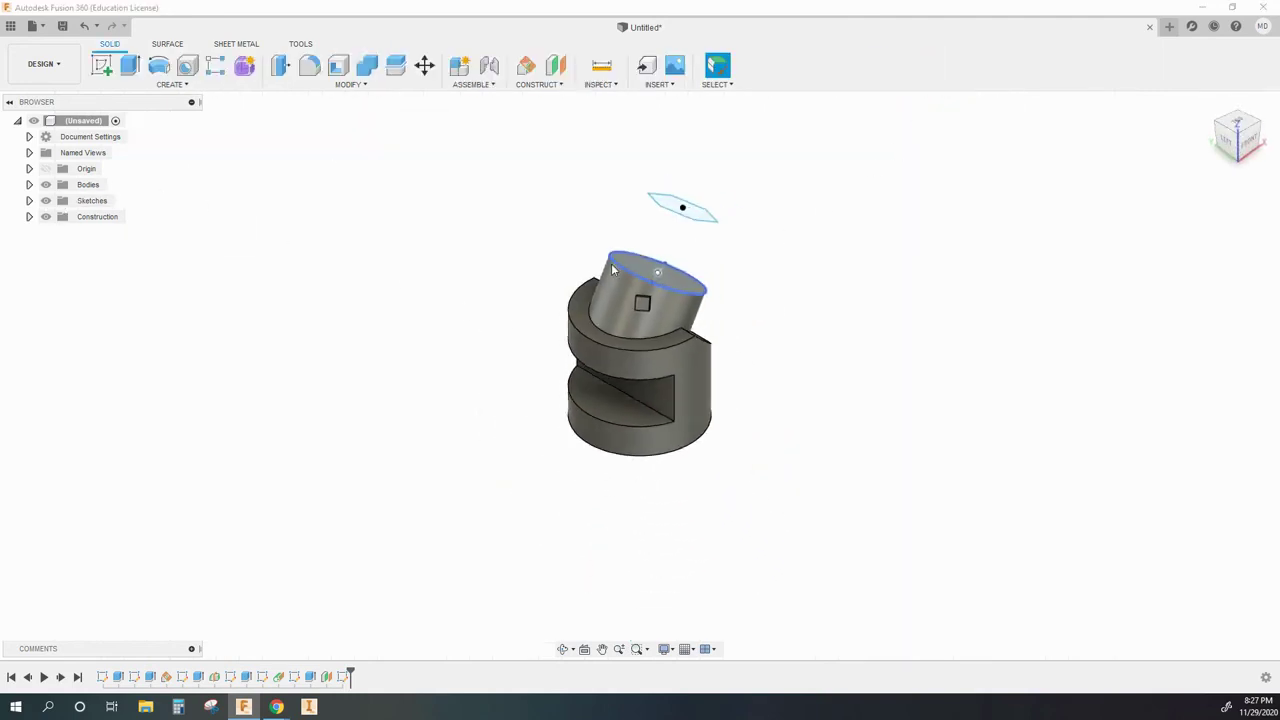
{"action": "left_click", "coordinate": [1261, 124]}
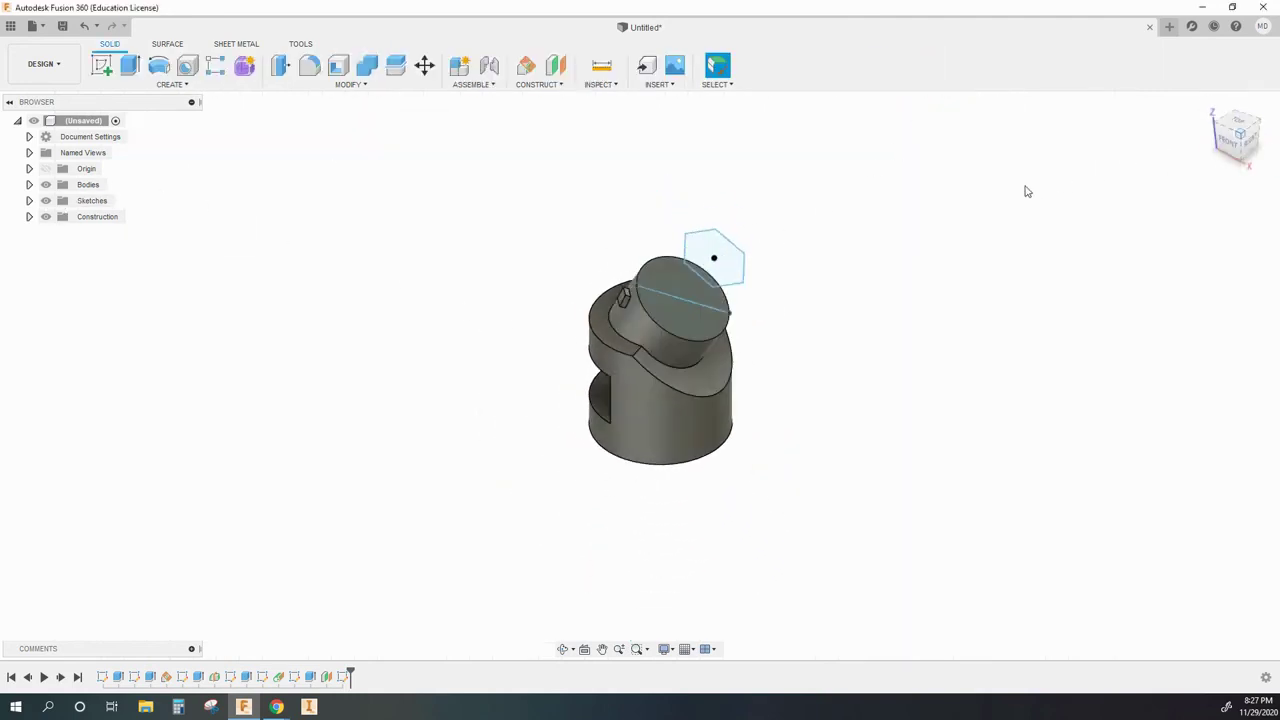
{"action": "left_click", "coordinate": [213, 89]}
{"action": "left_click", "coordinate": [175, 203]}
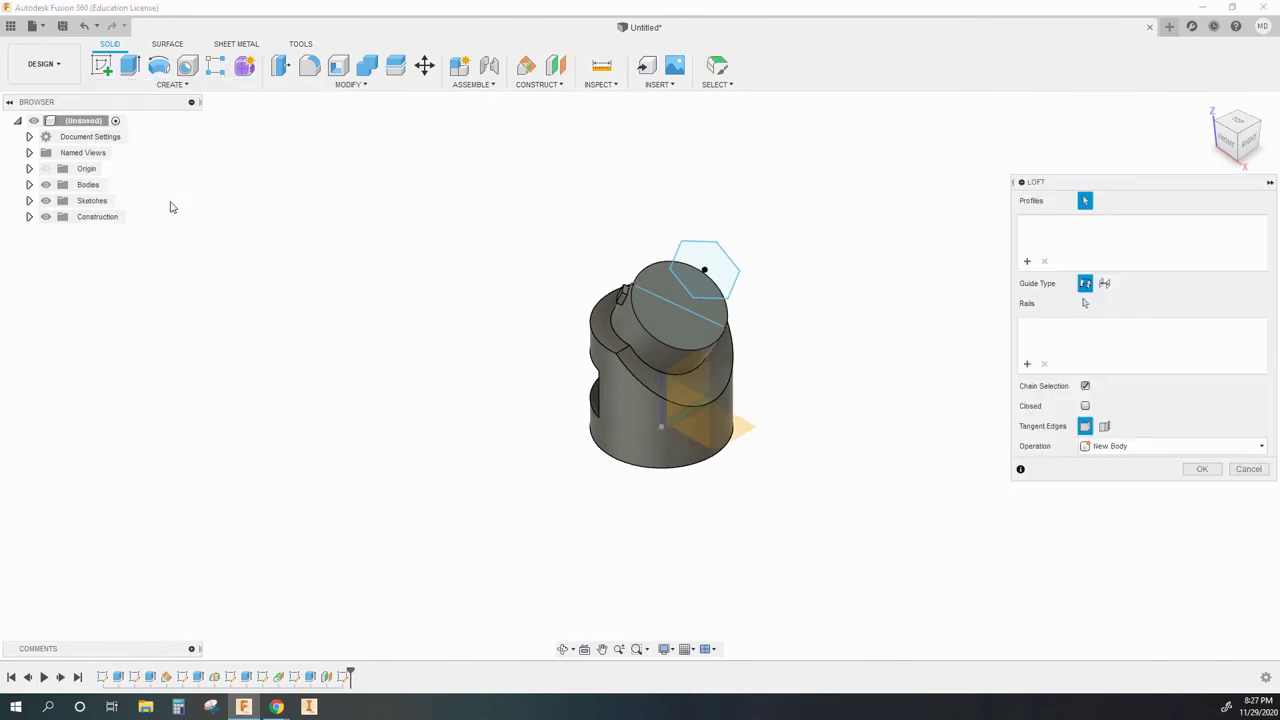
{"action": "scroll", "coordinate": [677, 296], "scroll_direction": "up", "scroll_amount": 2}
{"action": "left_click", "coordinate": [669, 280]}
{"action": "left_click", "coordinate": [649, 314]}
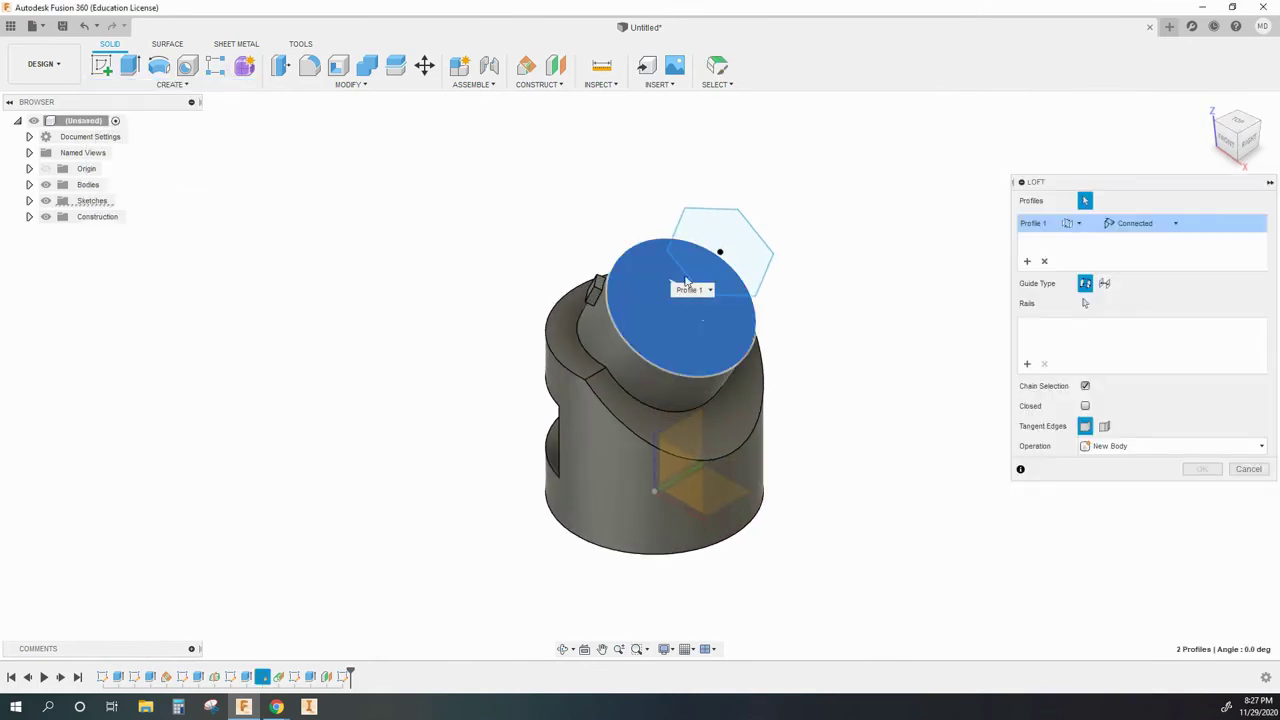
{"action": "left_click", "coordinate": [717, 240]}
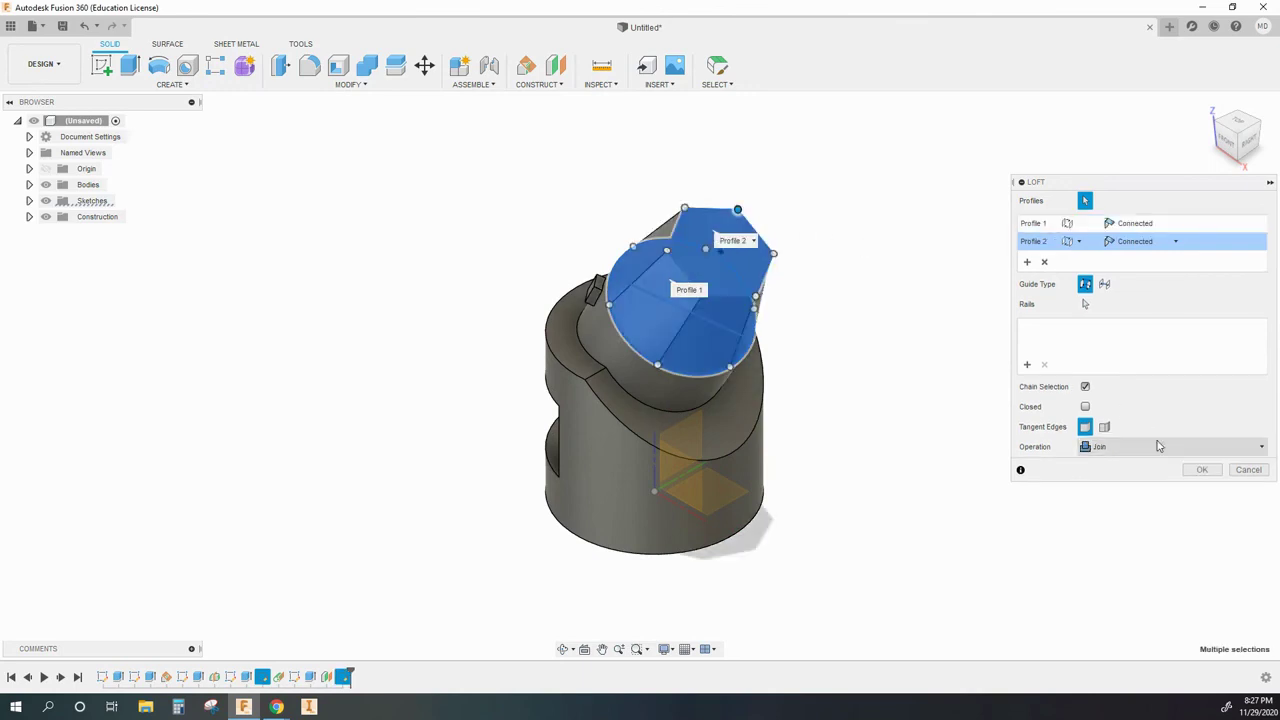
{"action": "left_click", "coordinate": [1202, 470]}
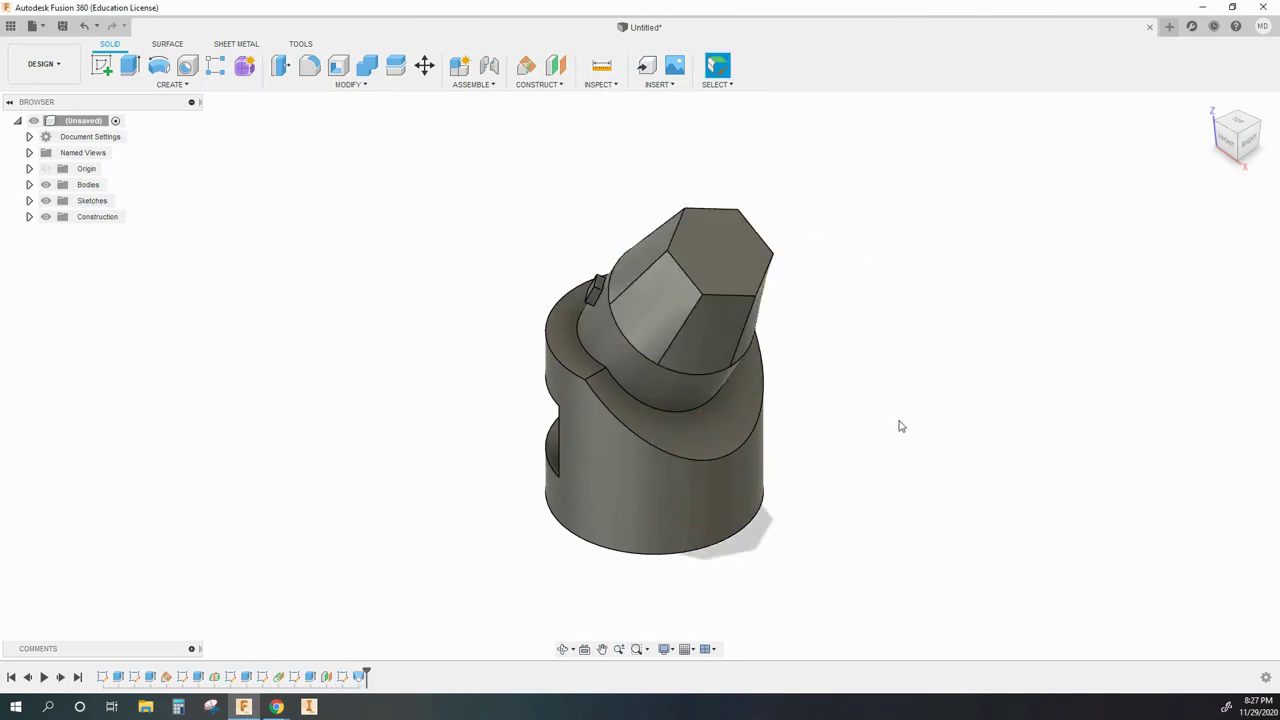
{"action": "left_click", "coordinate": [1214, 123]}
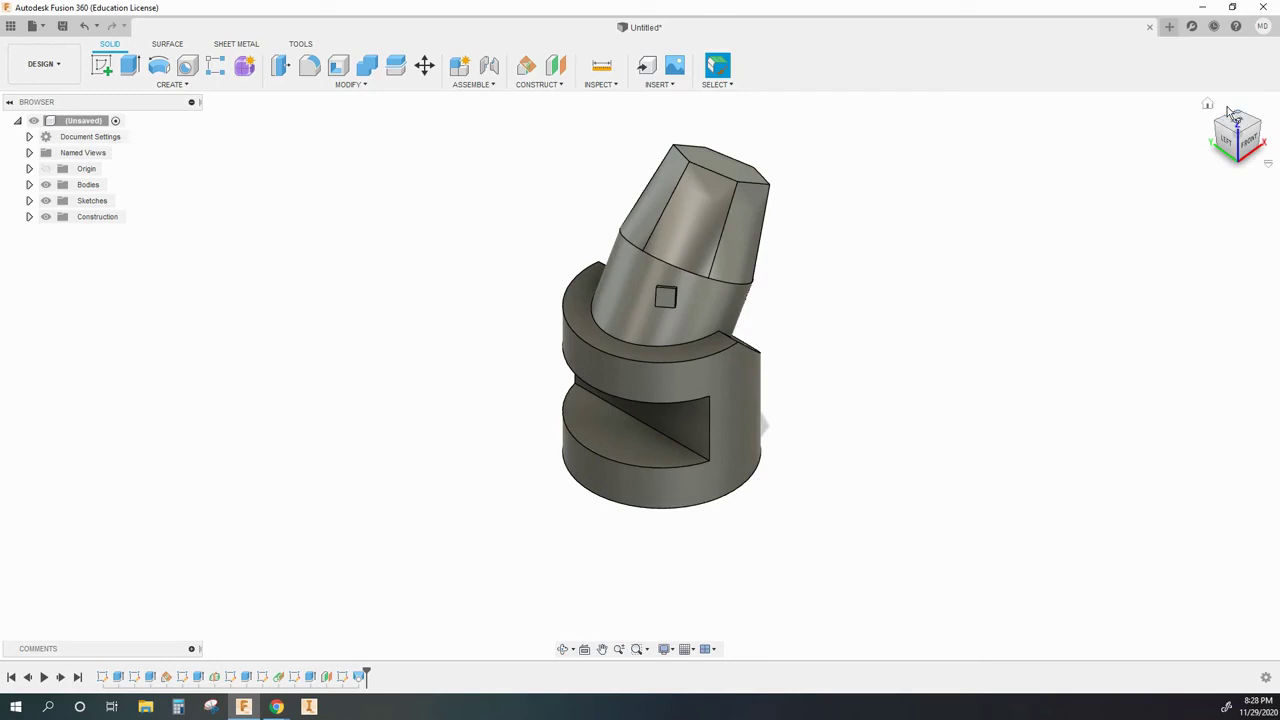
{"action": "left_click", "coordinate": [1208, 105]}
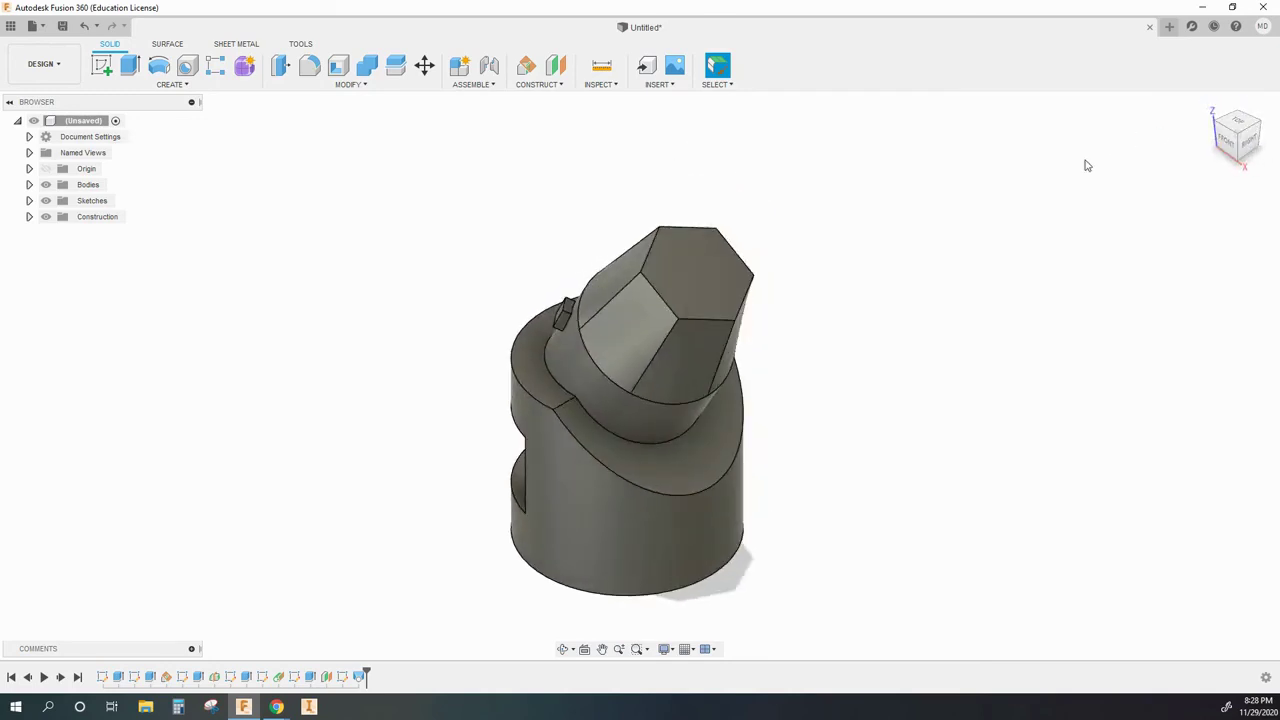
{"action": "left_click", "coordinate": [556, 85]}
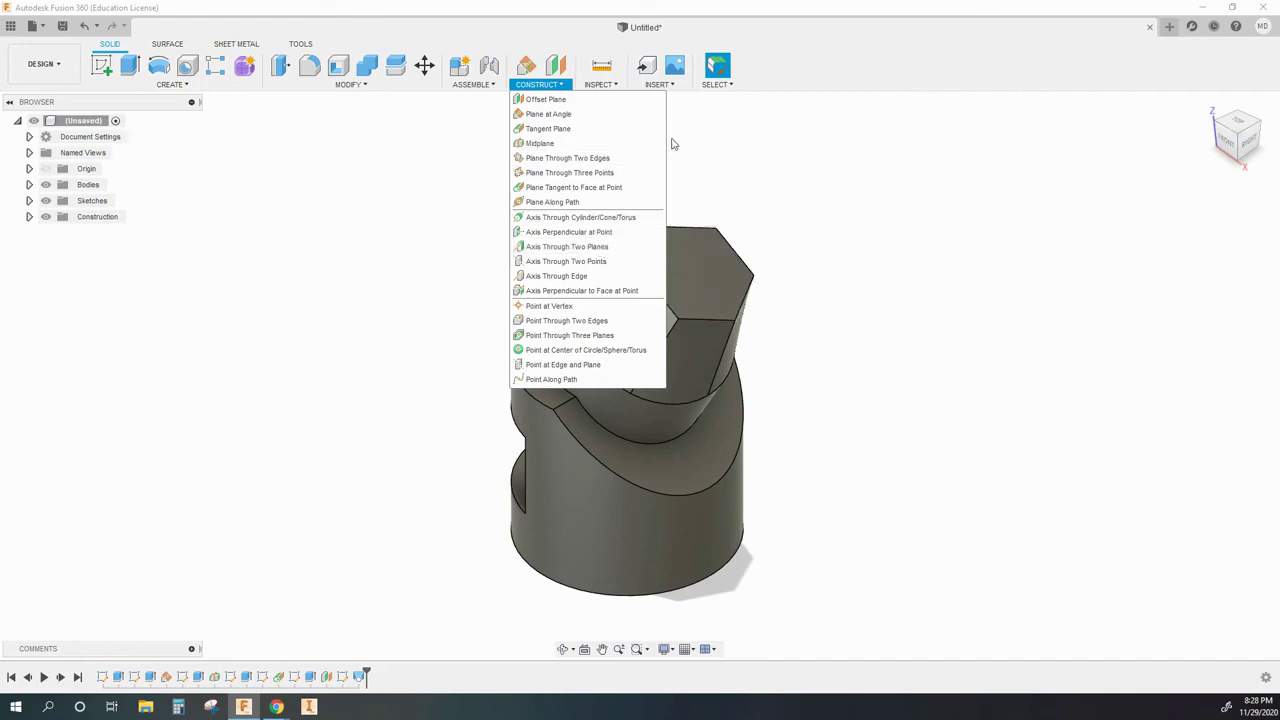
{"action": "left_click", "coordinate": [557, 86]}
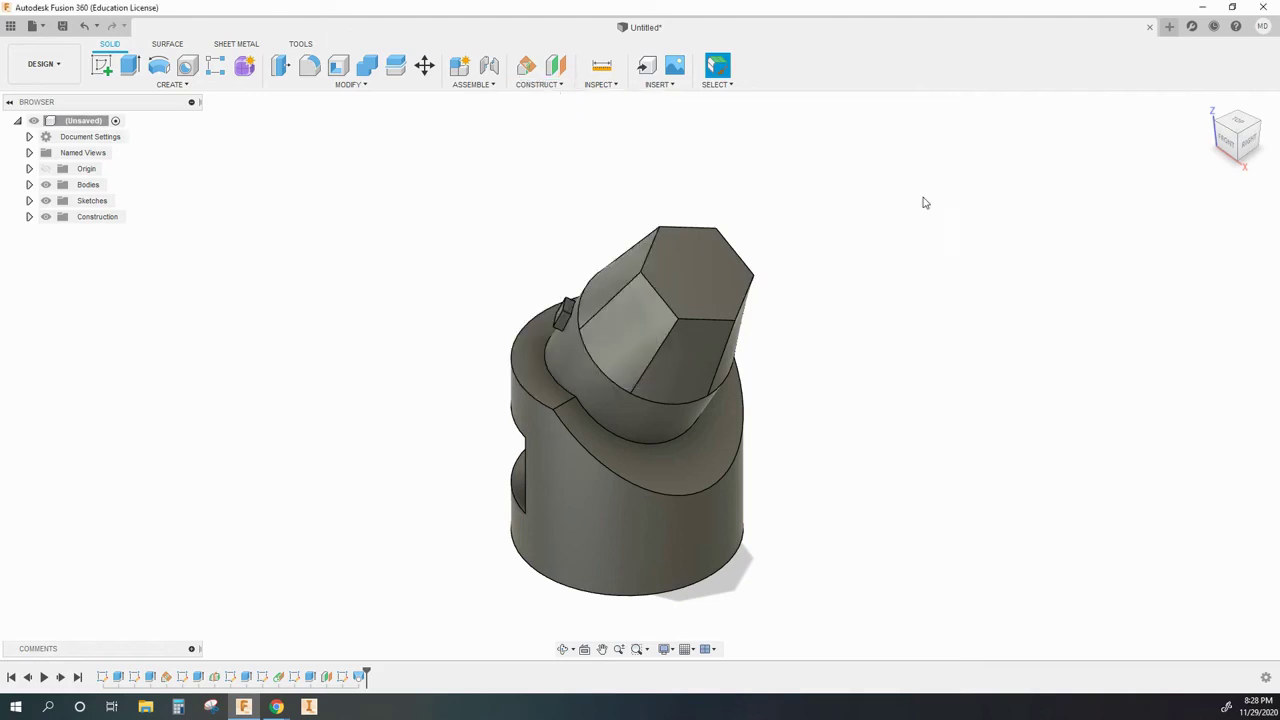
{"action": "mouse_move", "coordinate": [1209, 110]}
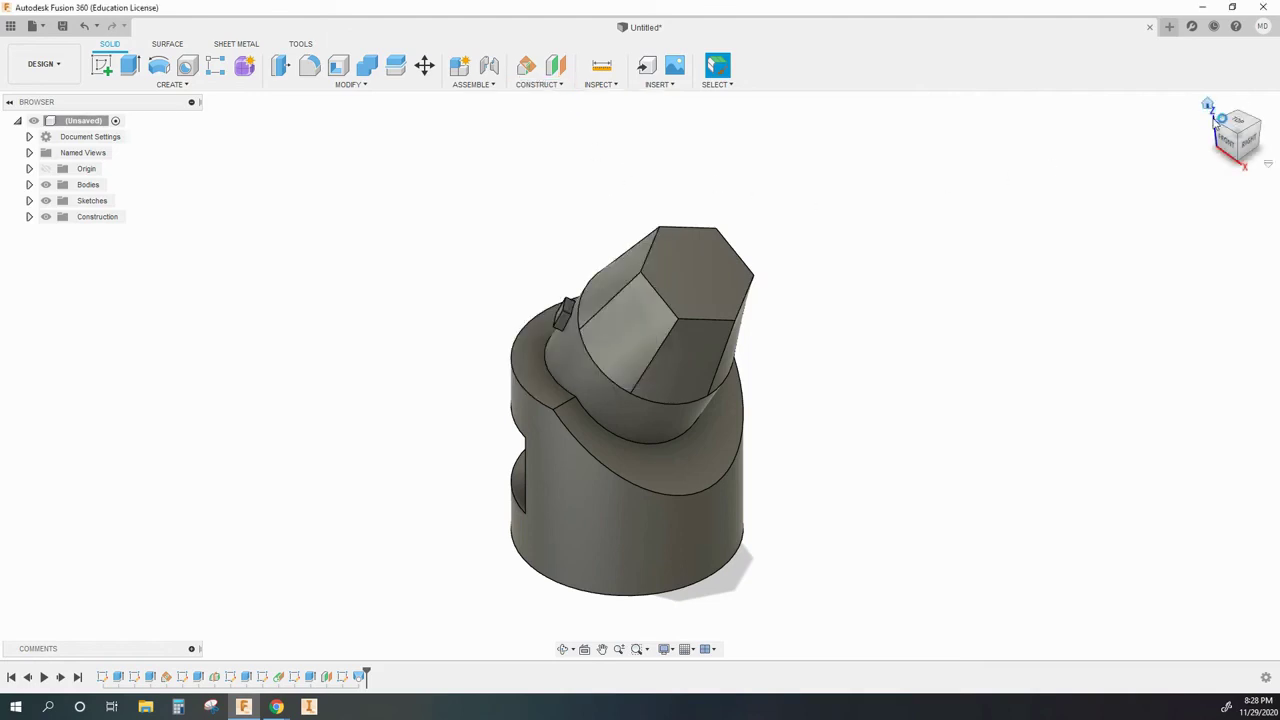